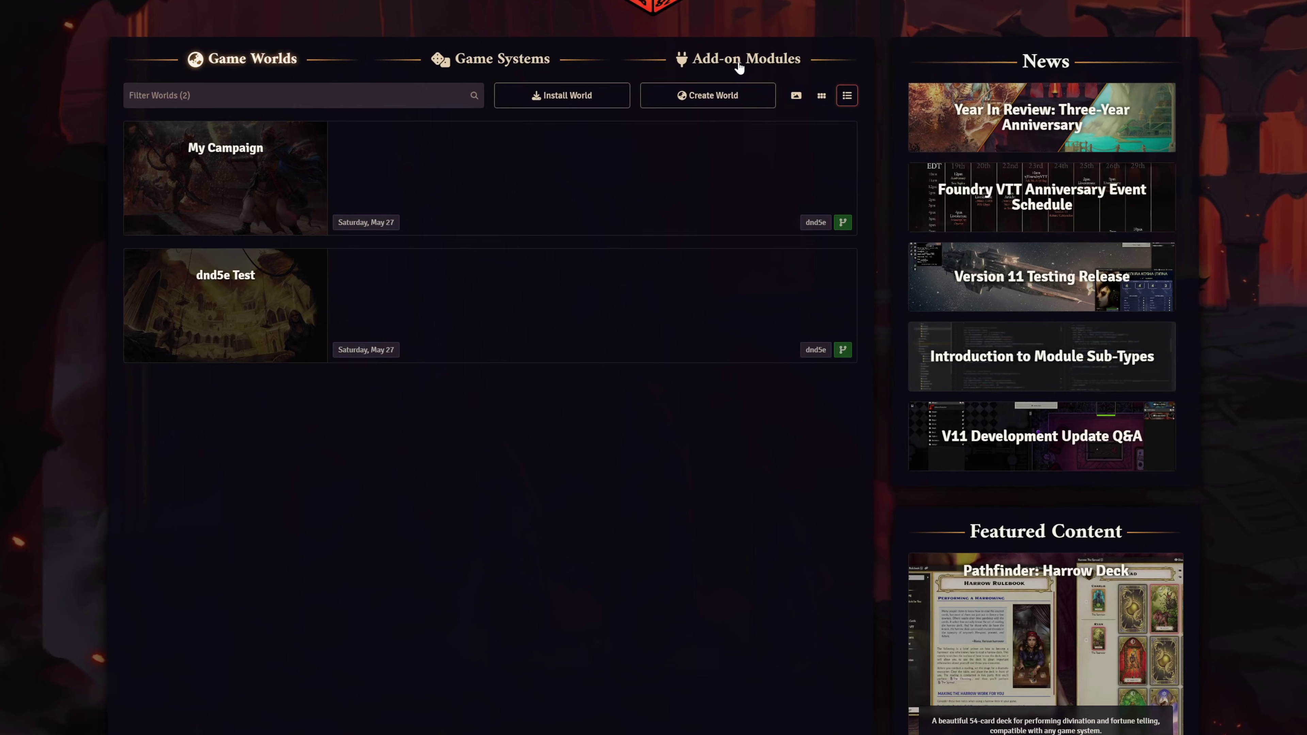
- Start a new add-on module and set its package title to the author's username followed by "Shared Compendia"
left_click(726, 89)
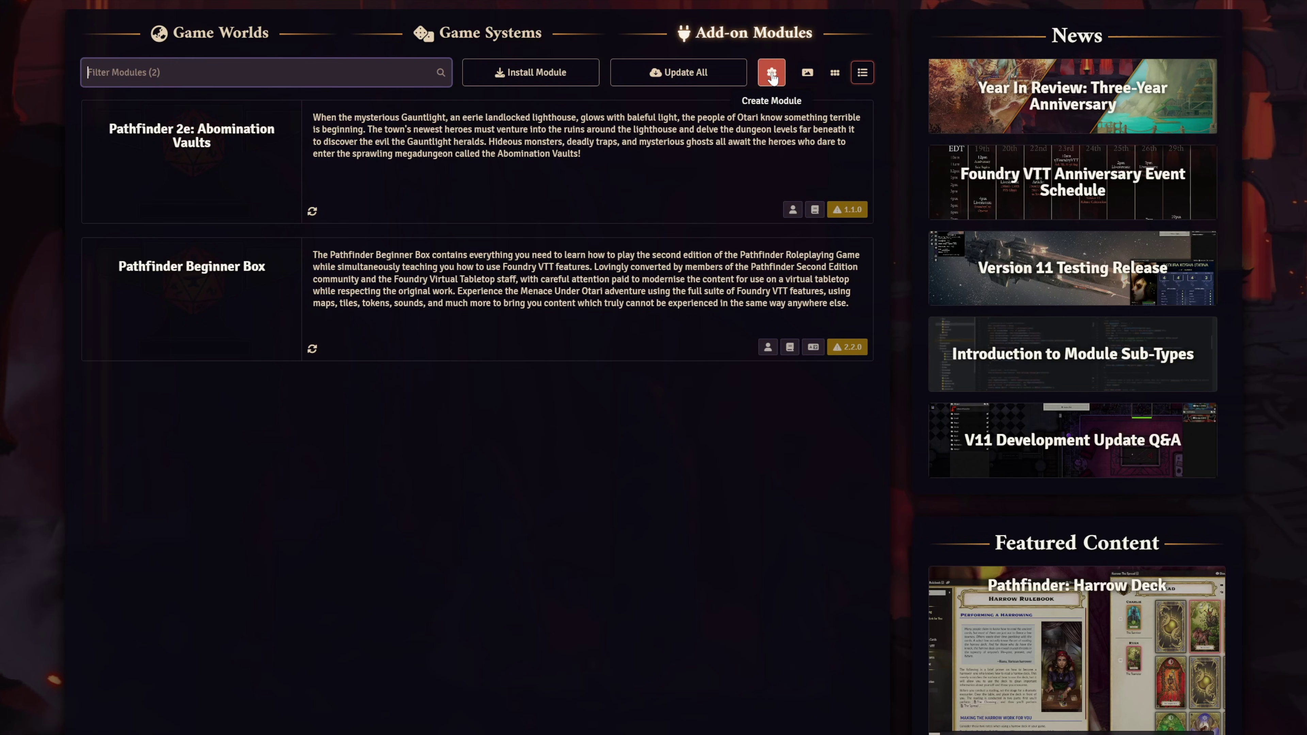
left_click(772, 75)
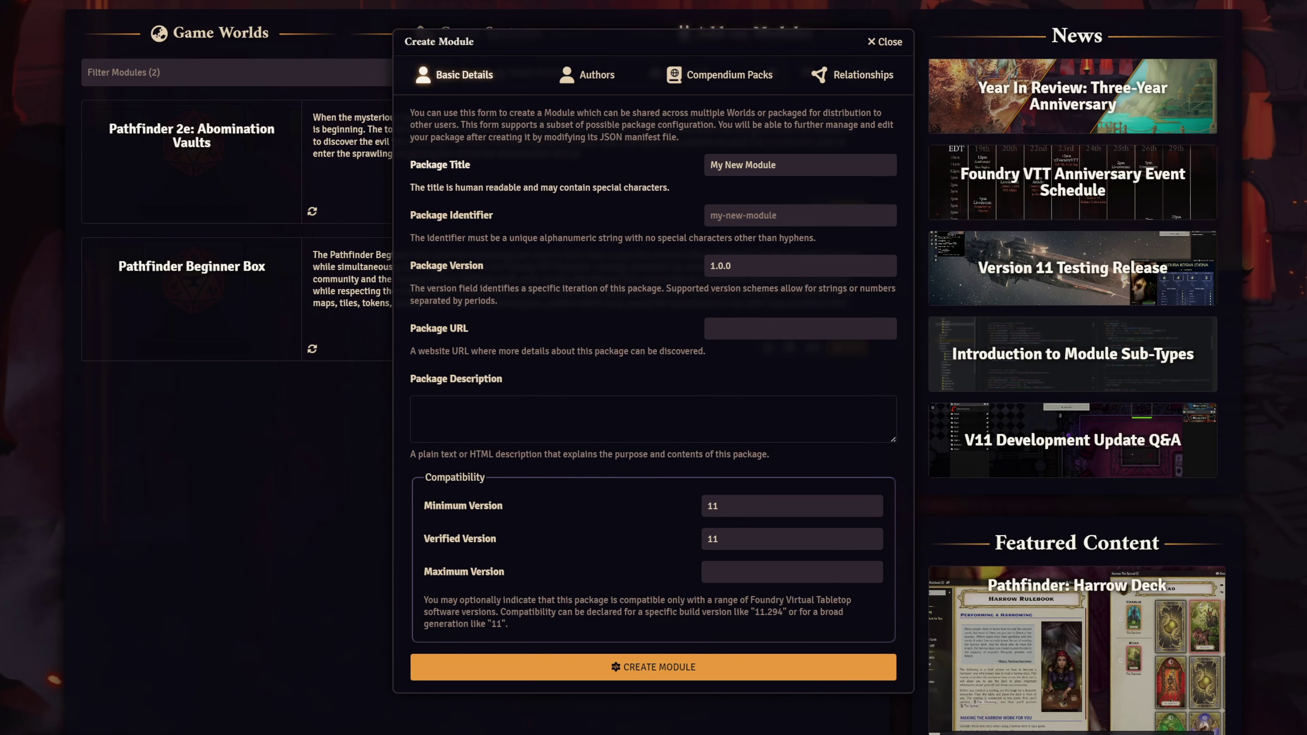
left_click(636, 164)
type("alaustin Shared Compendia")
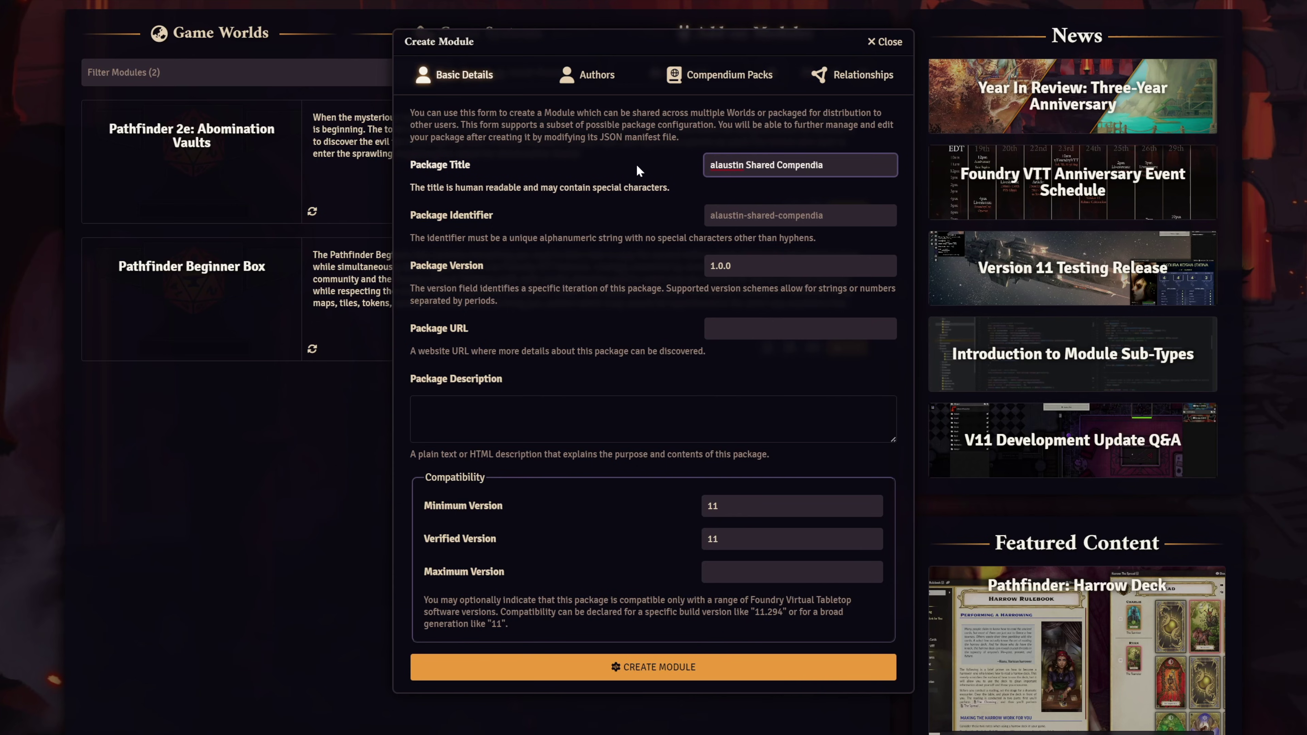
left_click(636, 164)
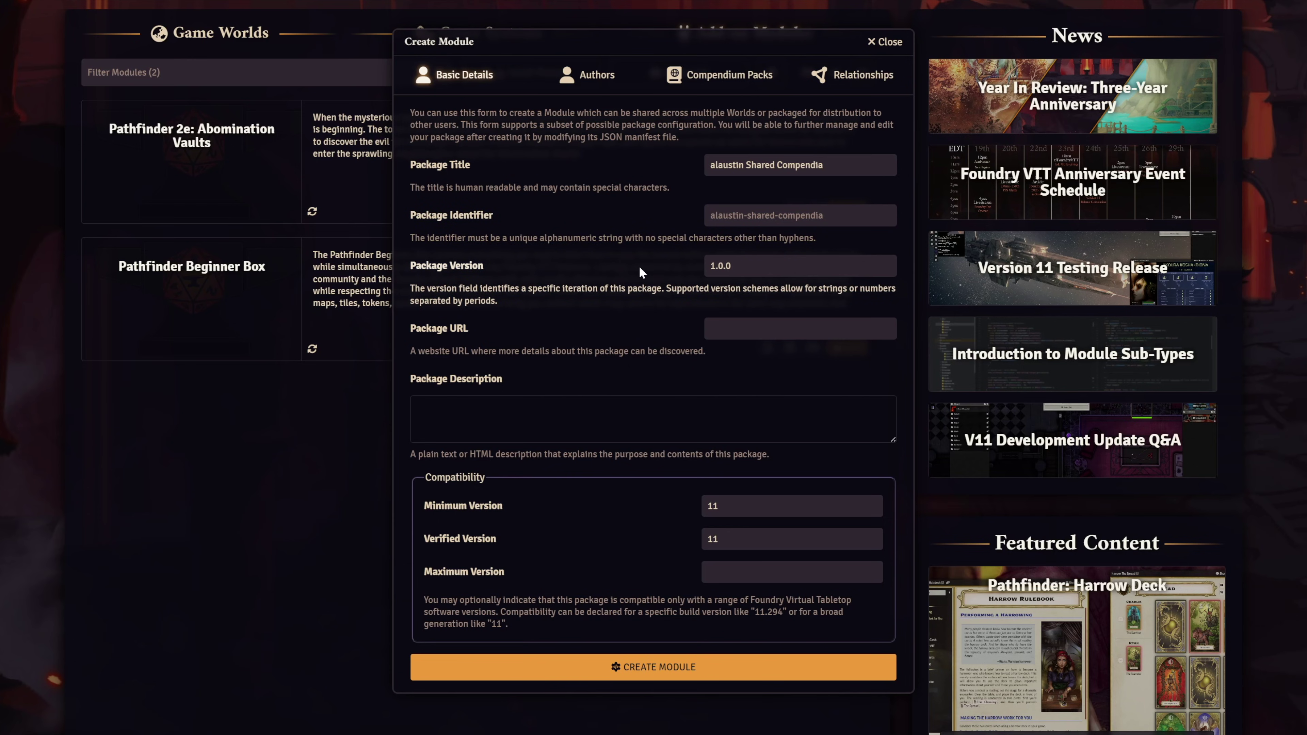
- Set the new module's package description to "Shared Compendiums!"
left_click(746, 328)
left_click(650, 329)
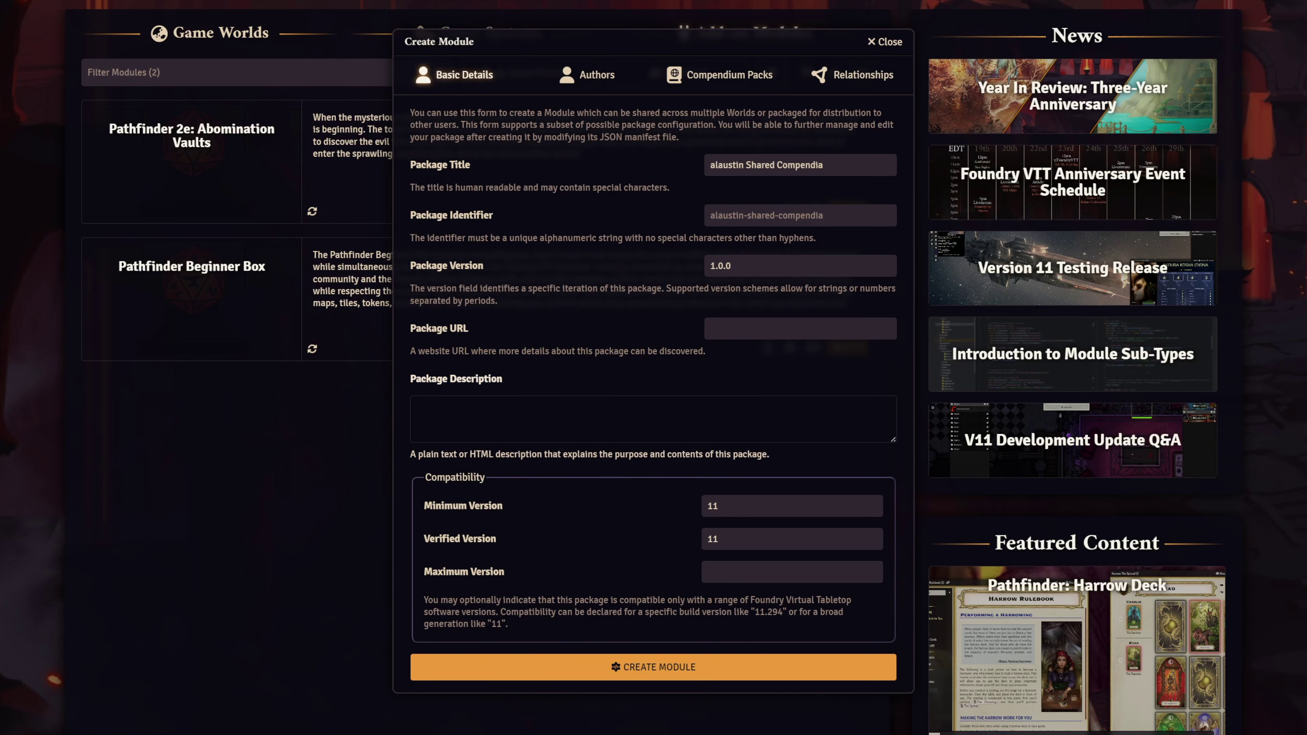
left_click(422, 413)
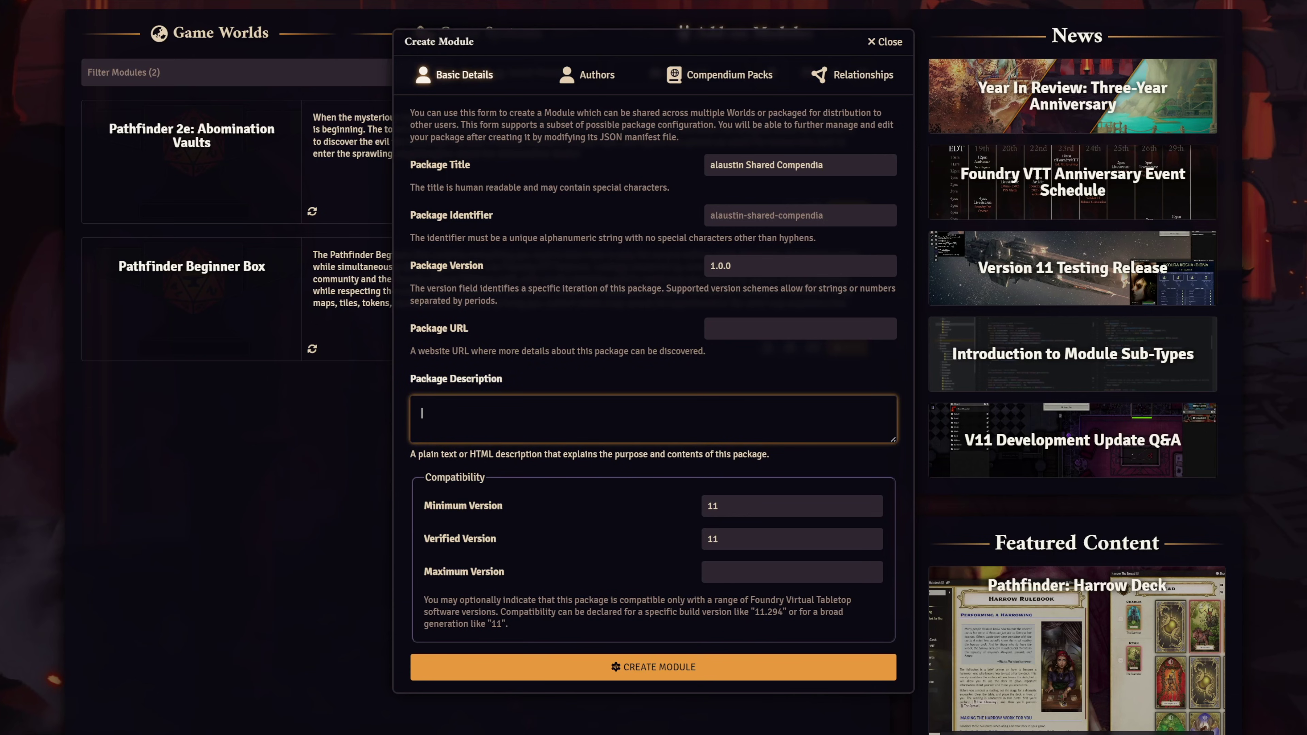
type("Shared Compendiums!")
left_click(670, 474)
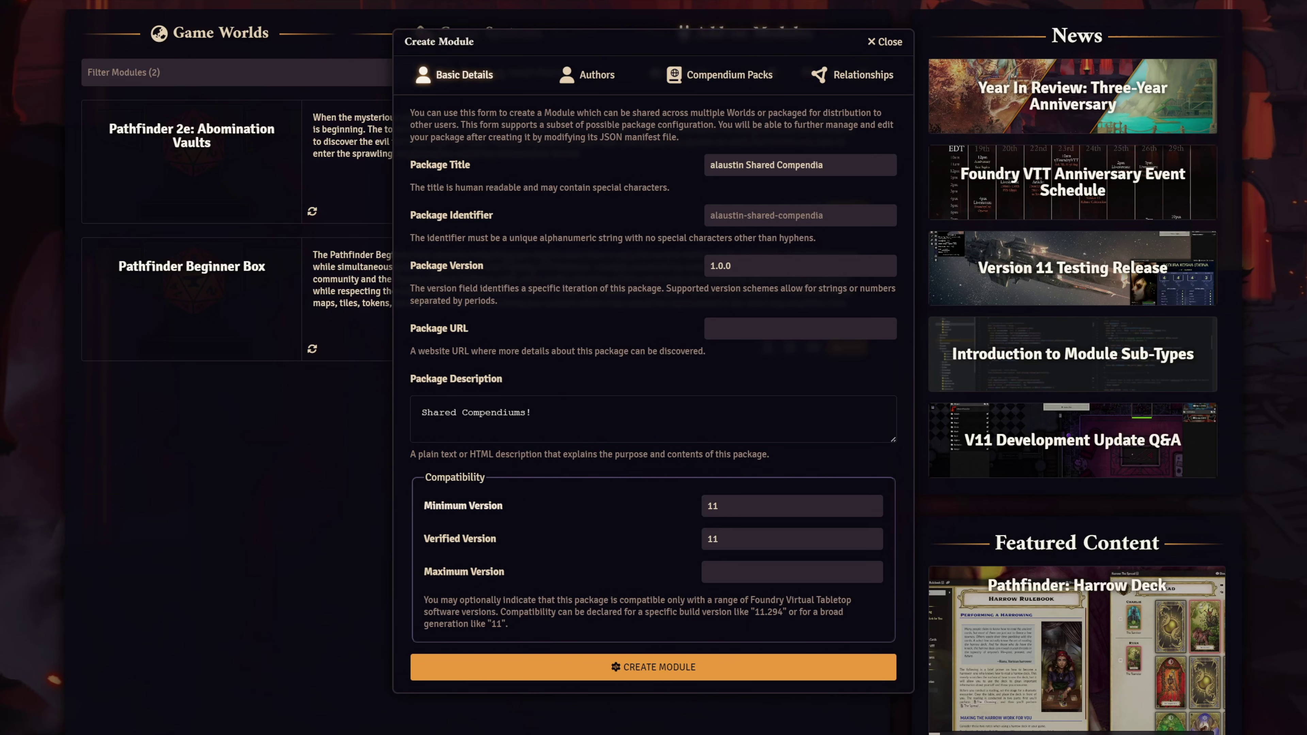
left_click(718, 506)
left_click(657, 511)
left_click(721, 539)
- Enter the author's name in the new module's author details
left_click(591, 84)
left_click(650, 116)
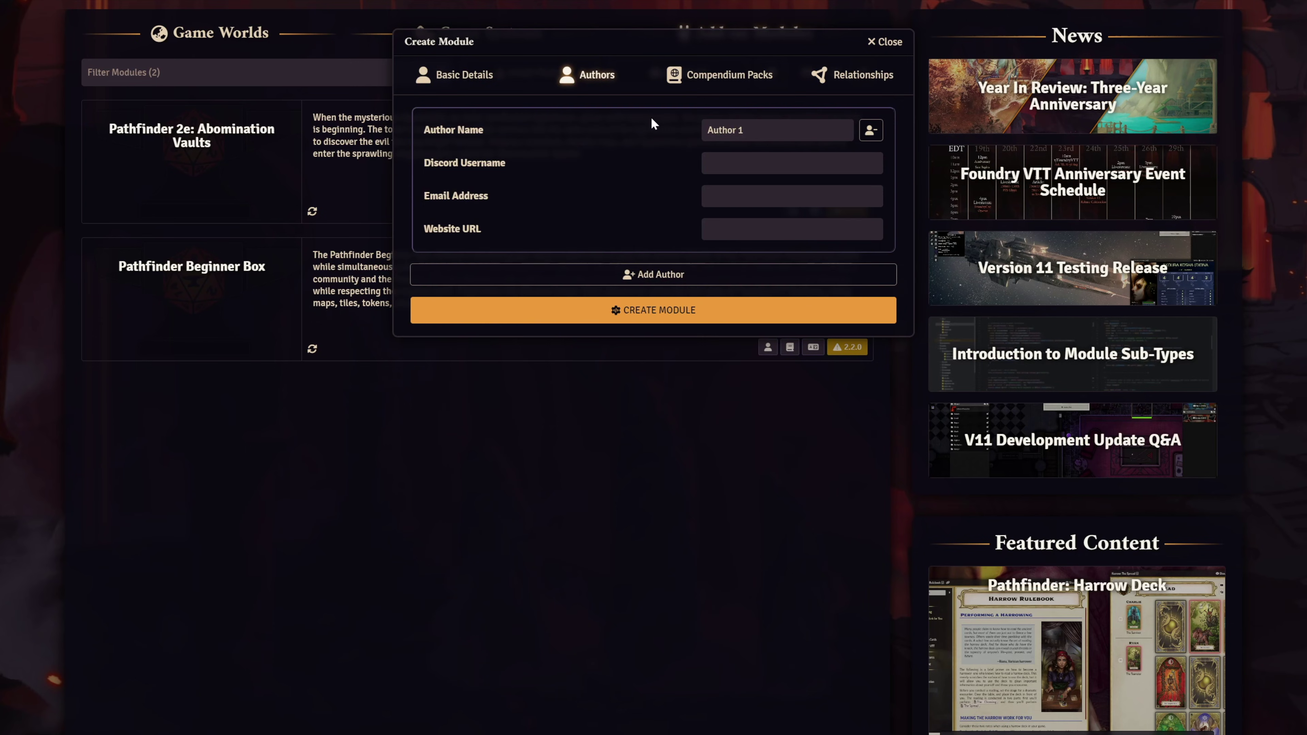
type("alaustin")
left_click(670, 121)
- Add a compendium pack to the module and label it "Monsters"
left_click(725, 77)
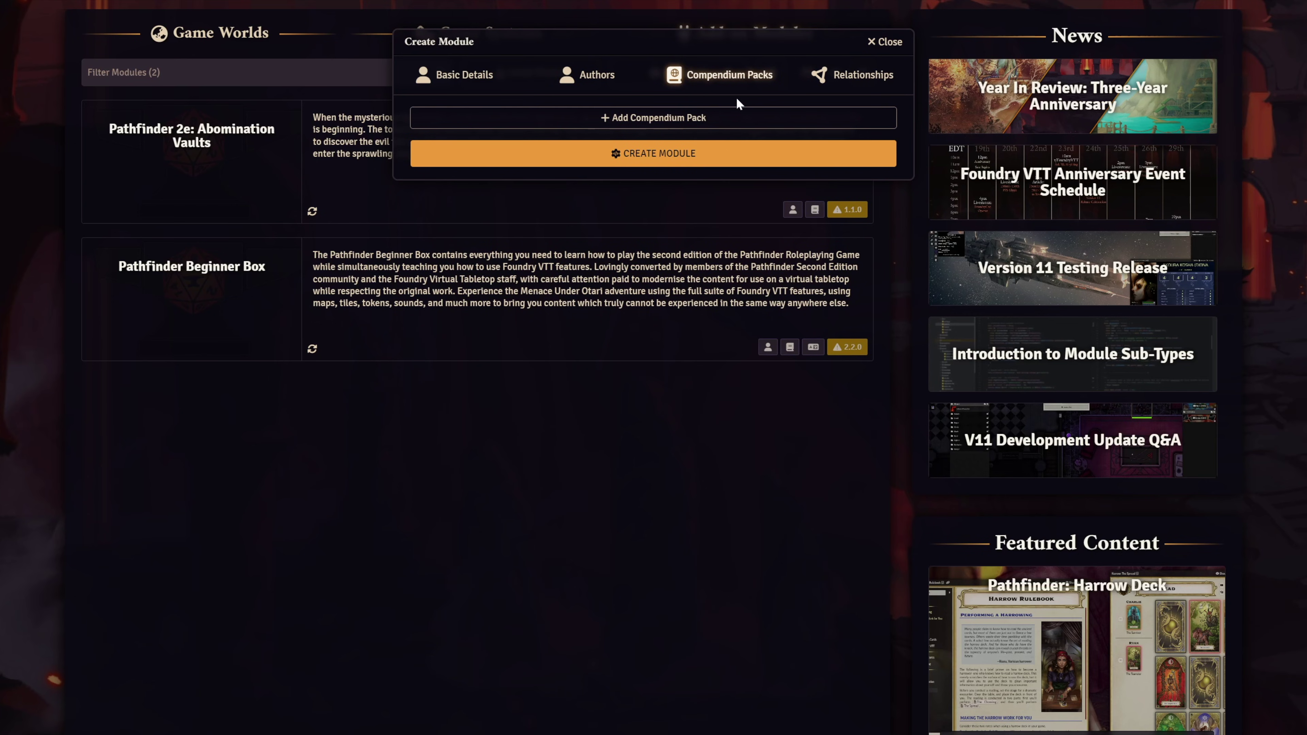
left_click(679, 118)
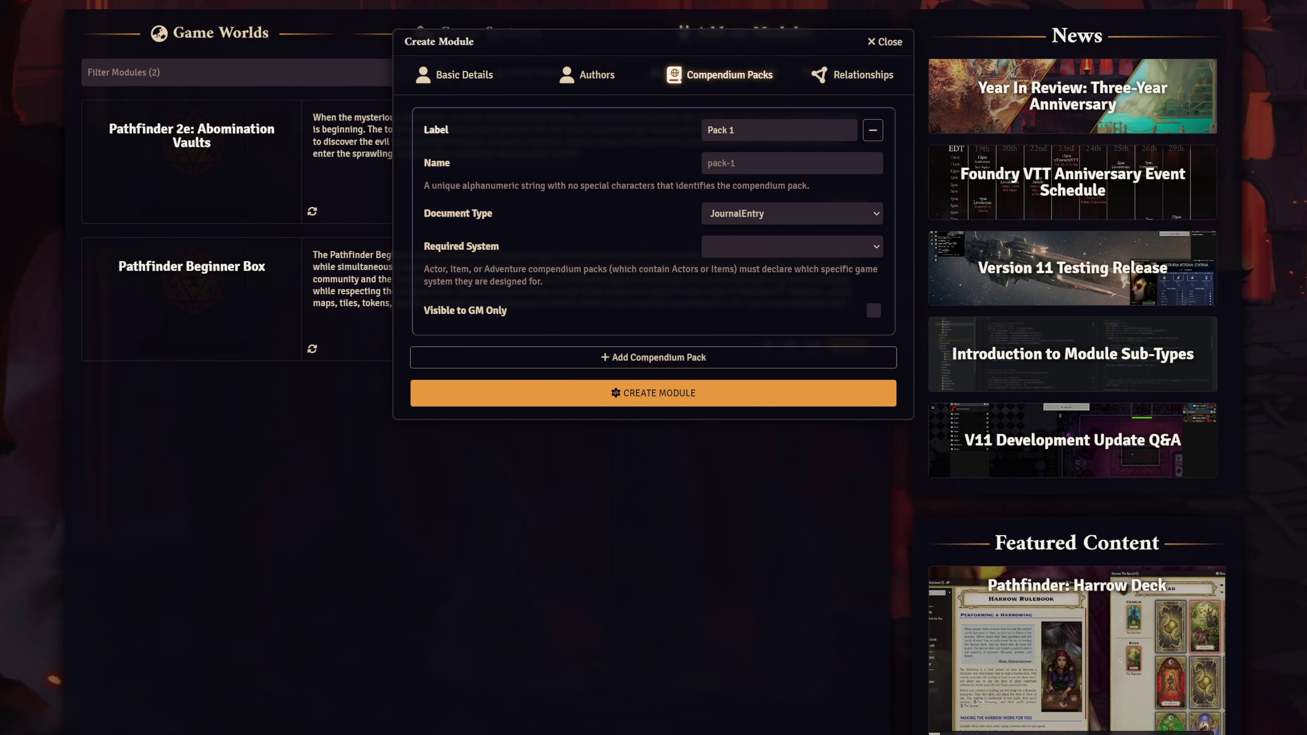
left_click(757, 130)
key("ctrl+a")
type("Monster")
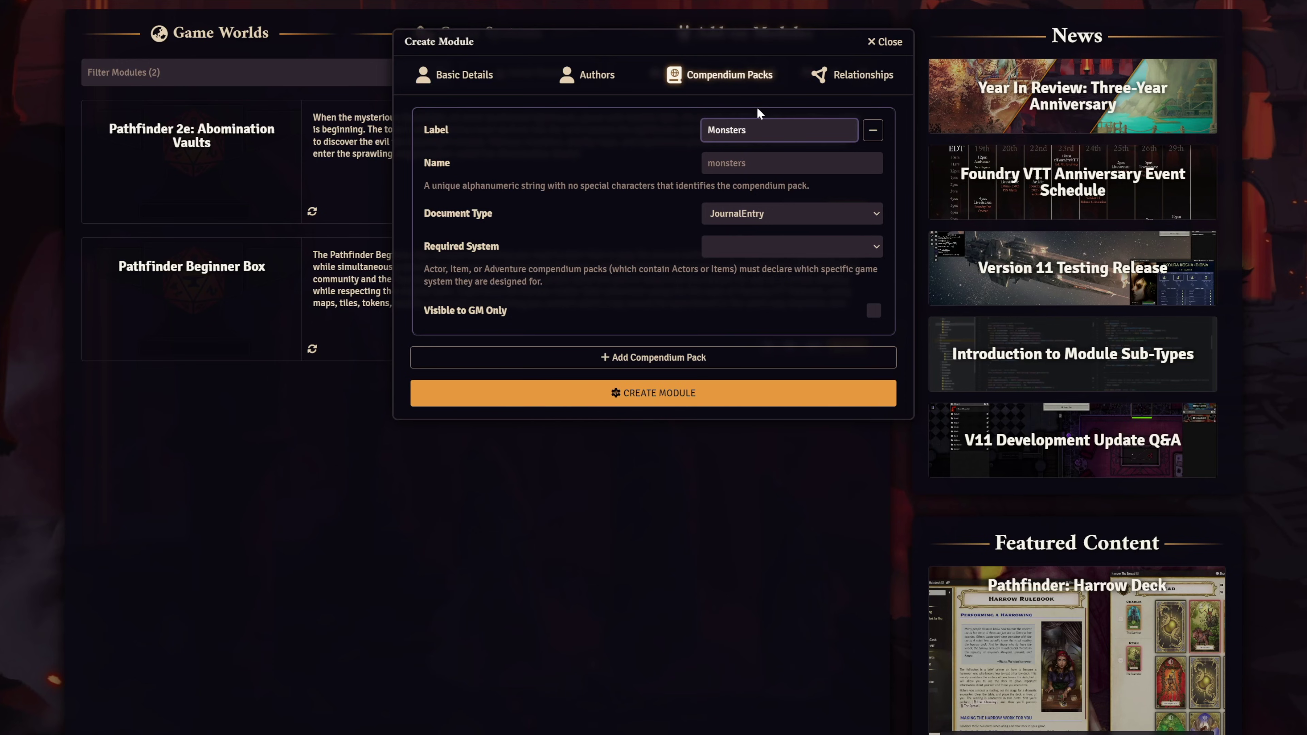
left_click(669, 128)
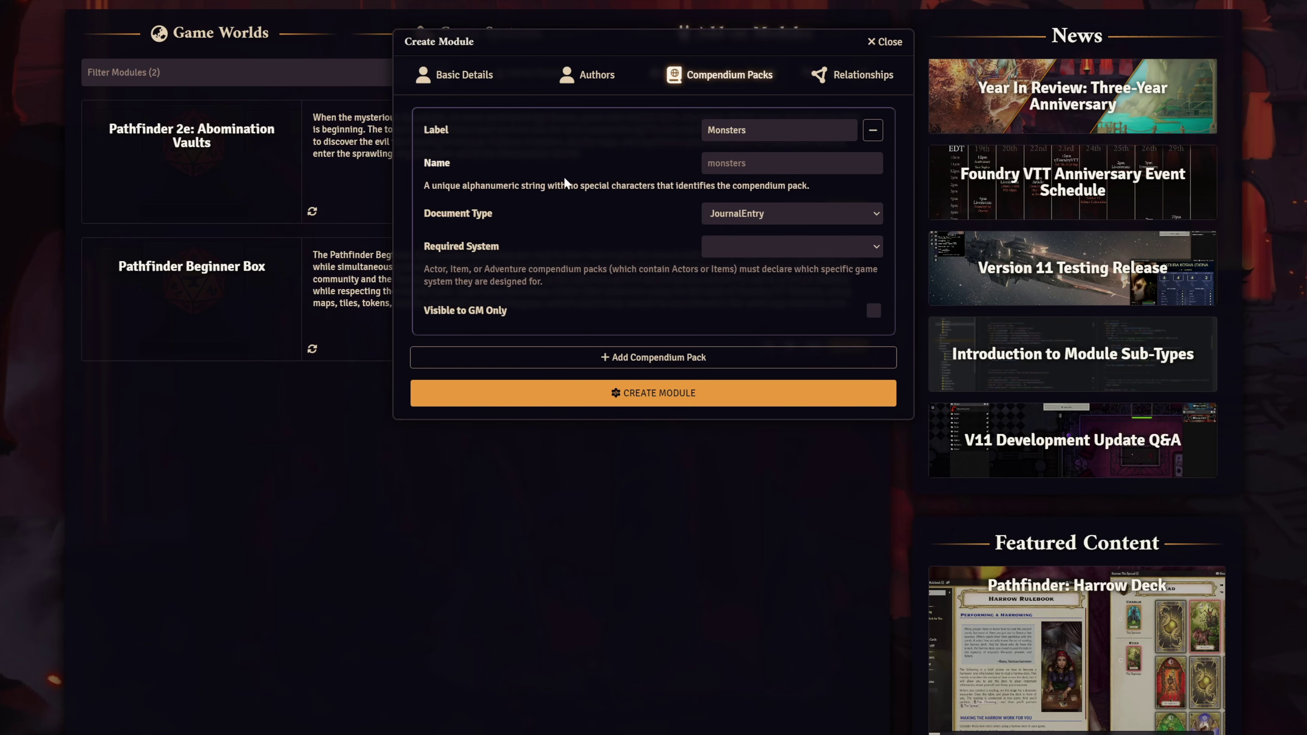
left_click(713, 163)
left_click(654, 163)
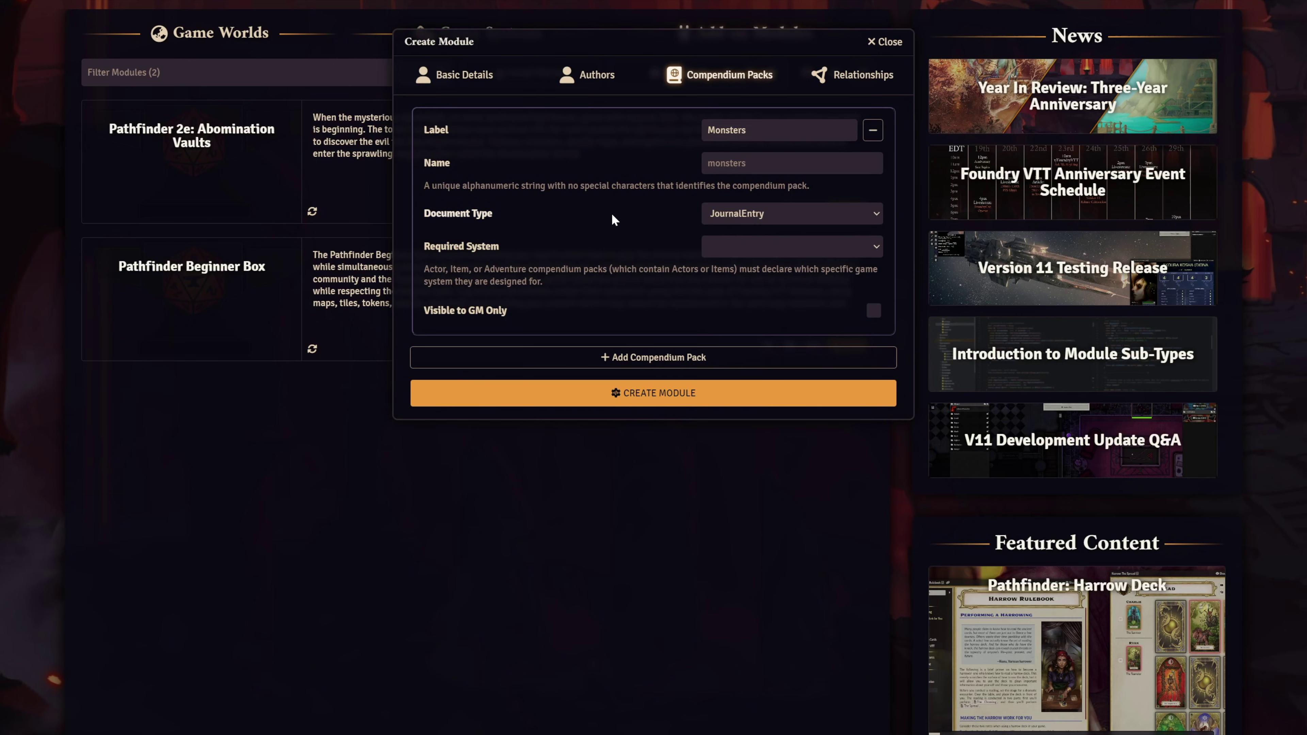
- Set the Monsters pack's document type to Actor and its required system to DnD5e - Fifth Edition System
left_click(779, 216)
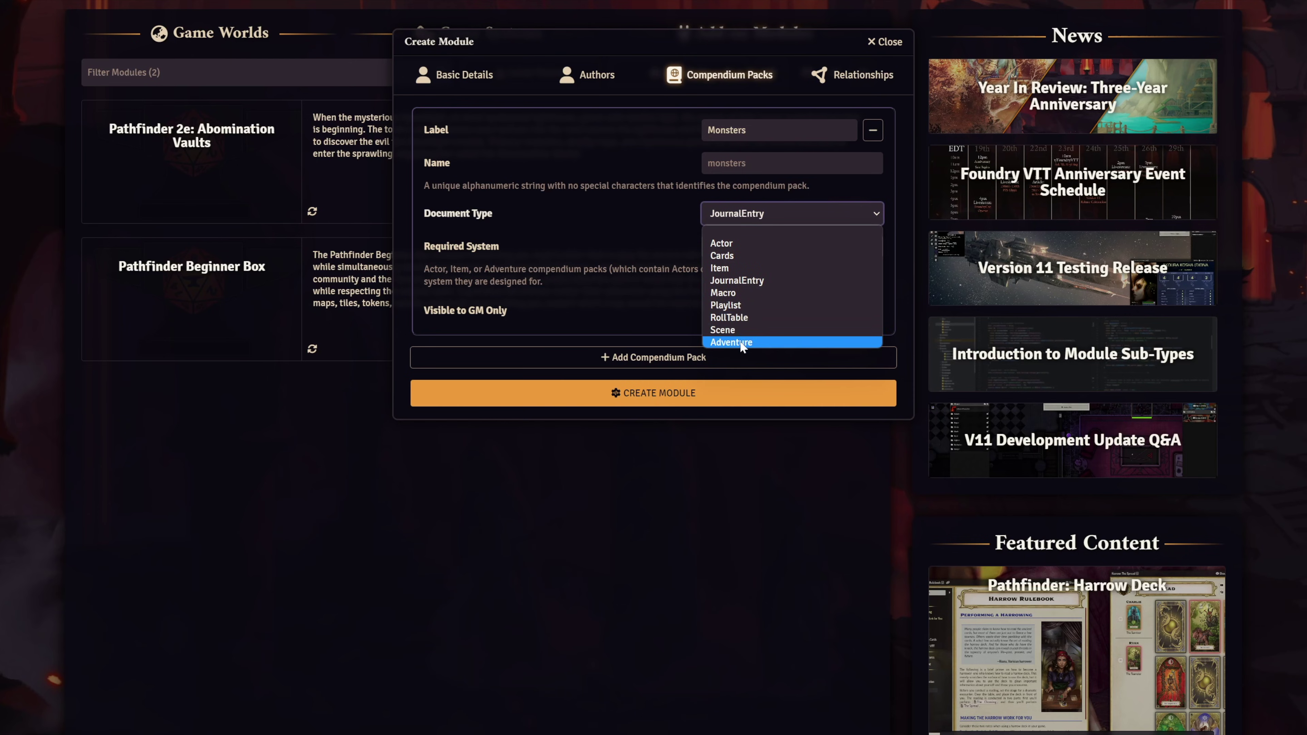
left_click(748, 250)
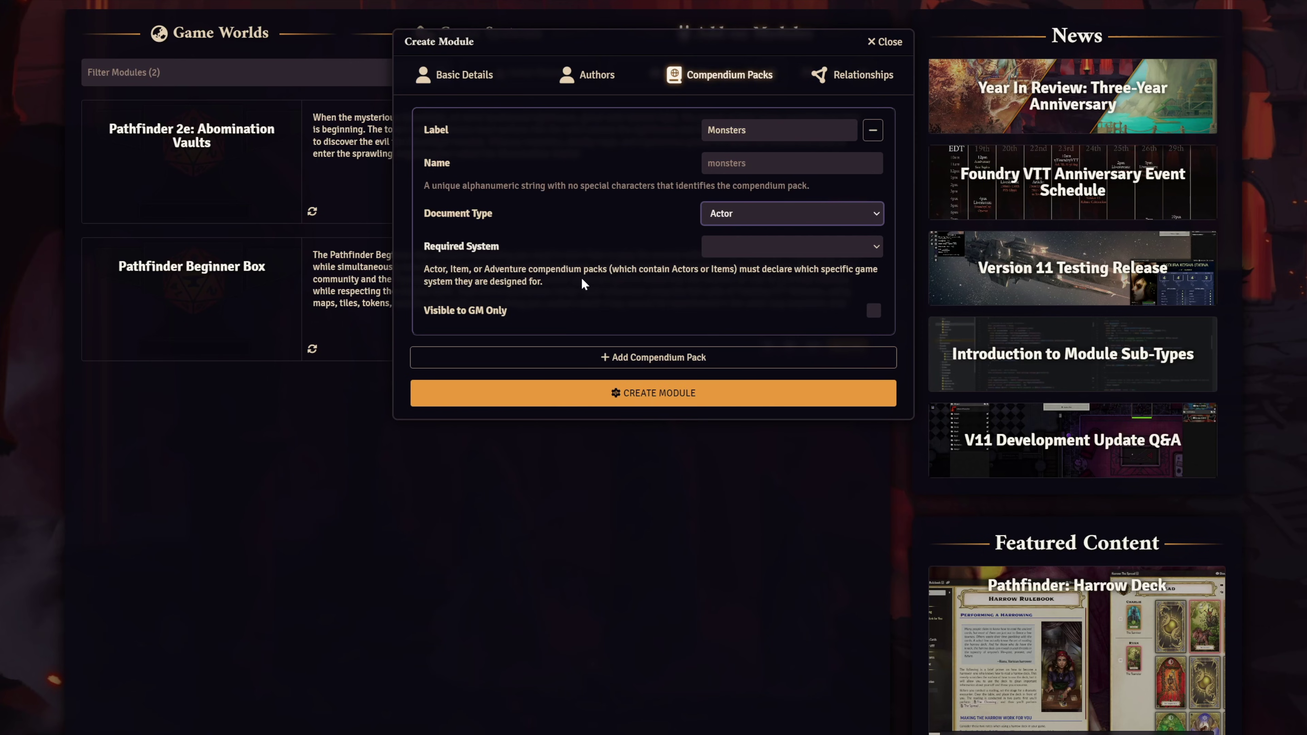
left_click(733, 248)
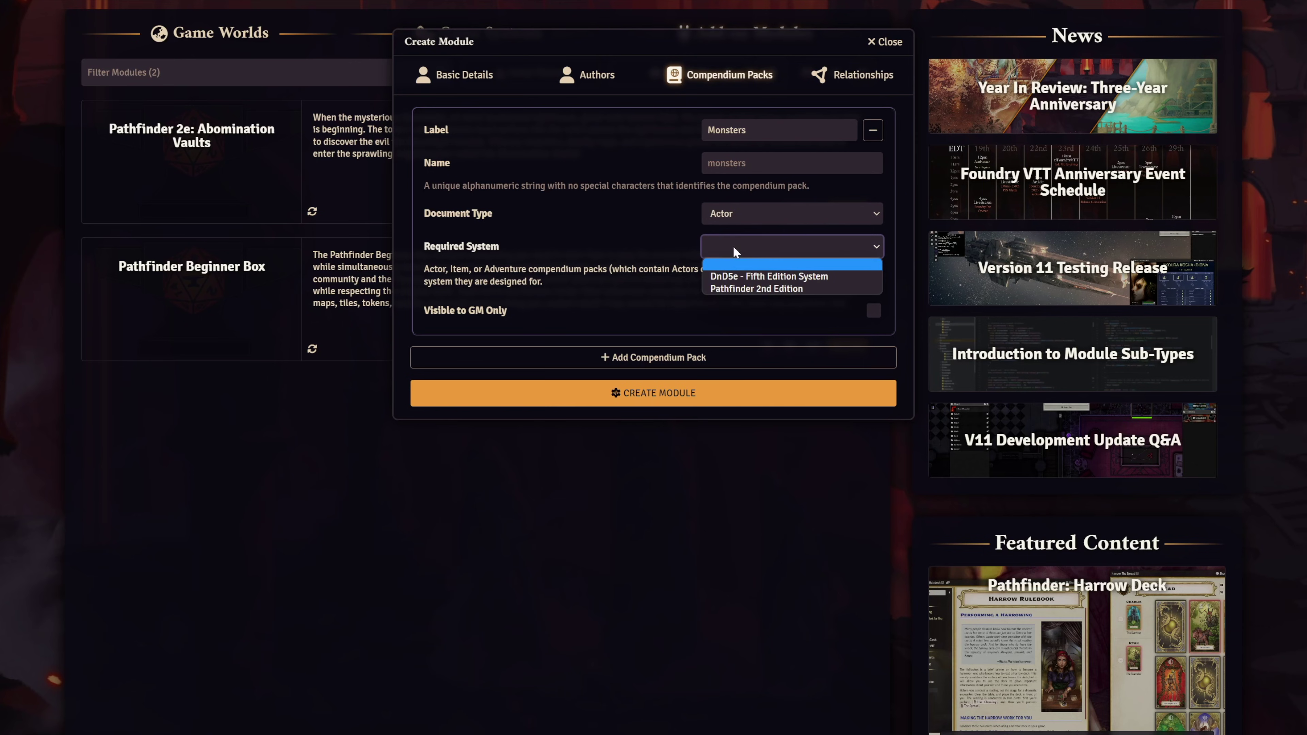
left_click(741, 279)
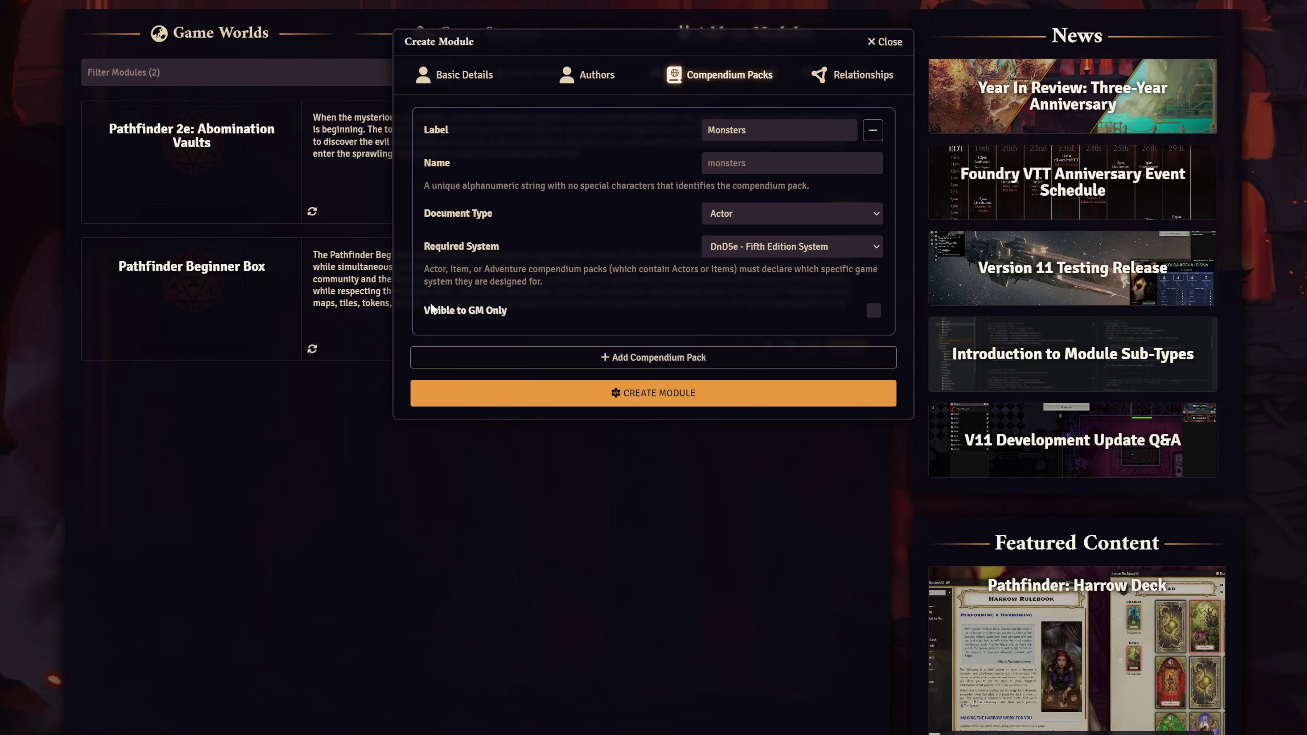
left_click(873, 311)
left_click(873, 314)
- Add a second compendium pack labelled "Items" with document type Item, requiring the DnD5e - Fifth Edition System
left_click(653, 357)
type("Items")
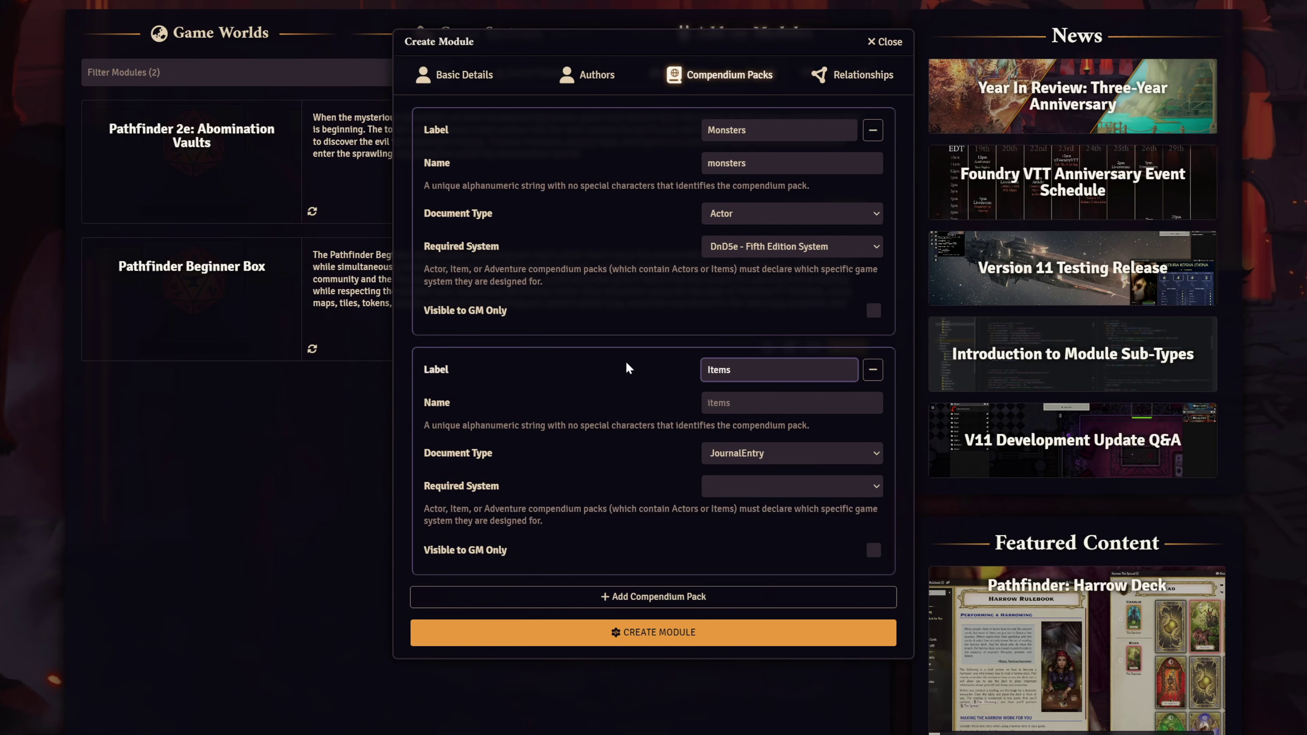
left_click(730, 453)
left_click(729, 508)
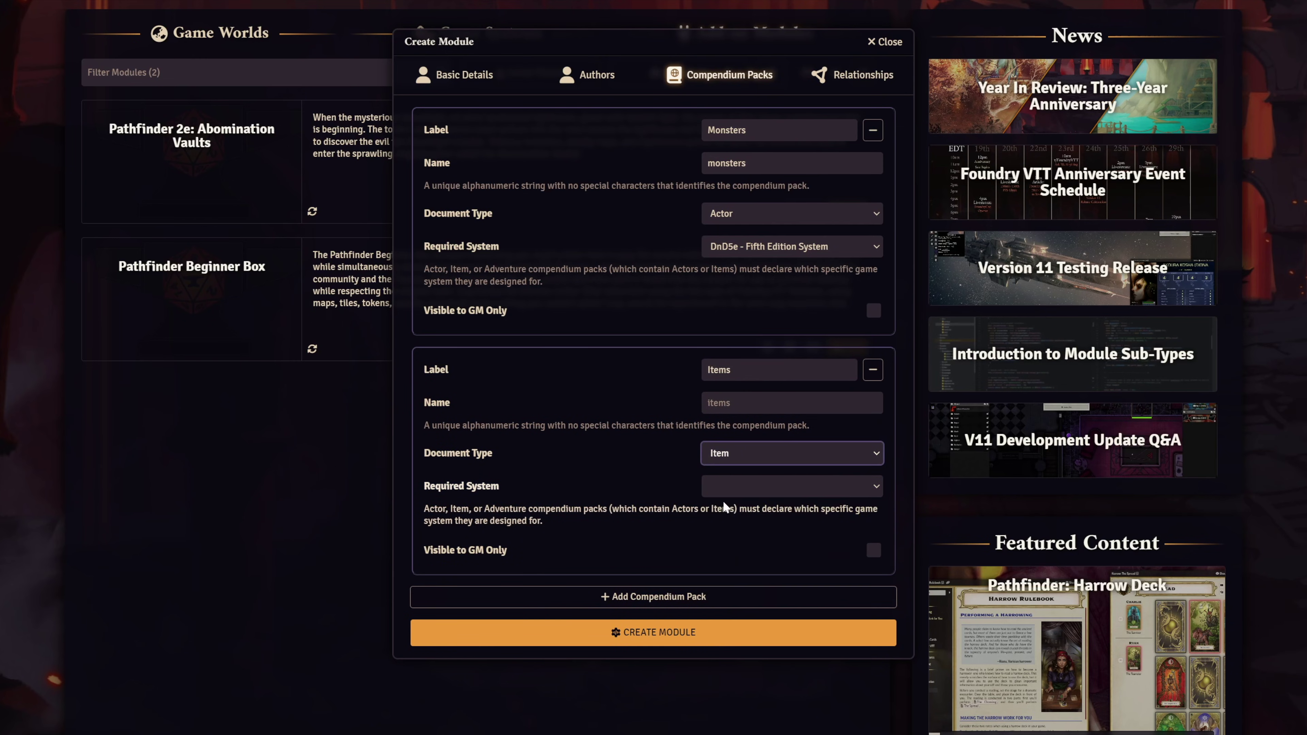
left_click(727, 493)
left_click(732, 511)
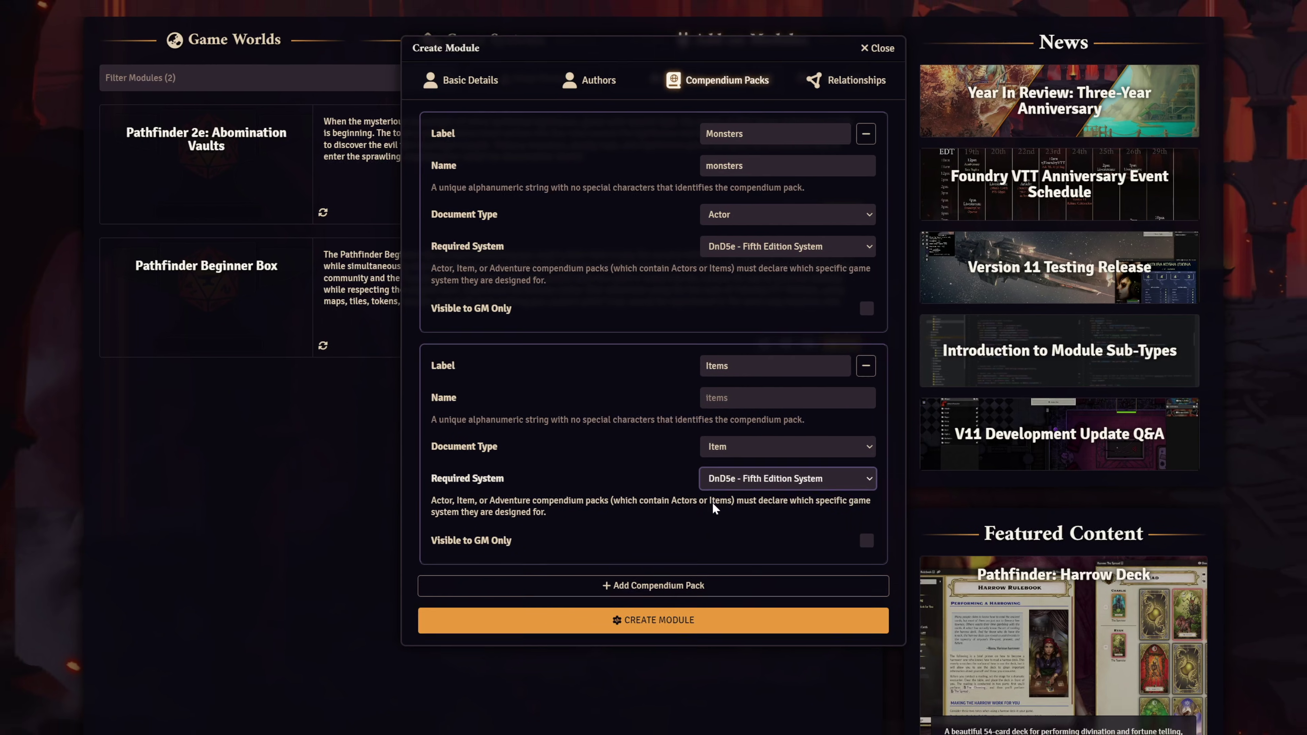
left_click(648, 577)
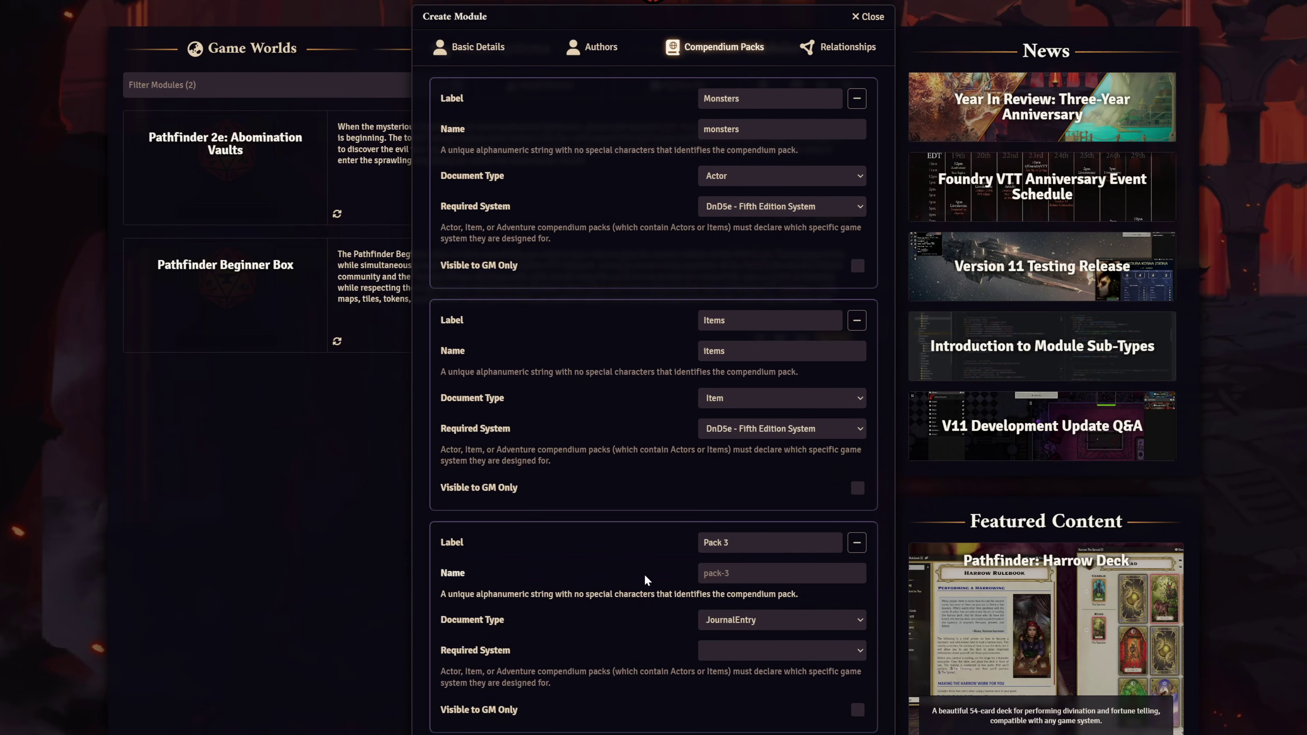
left_click(857, 542)
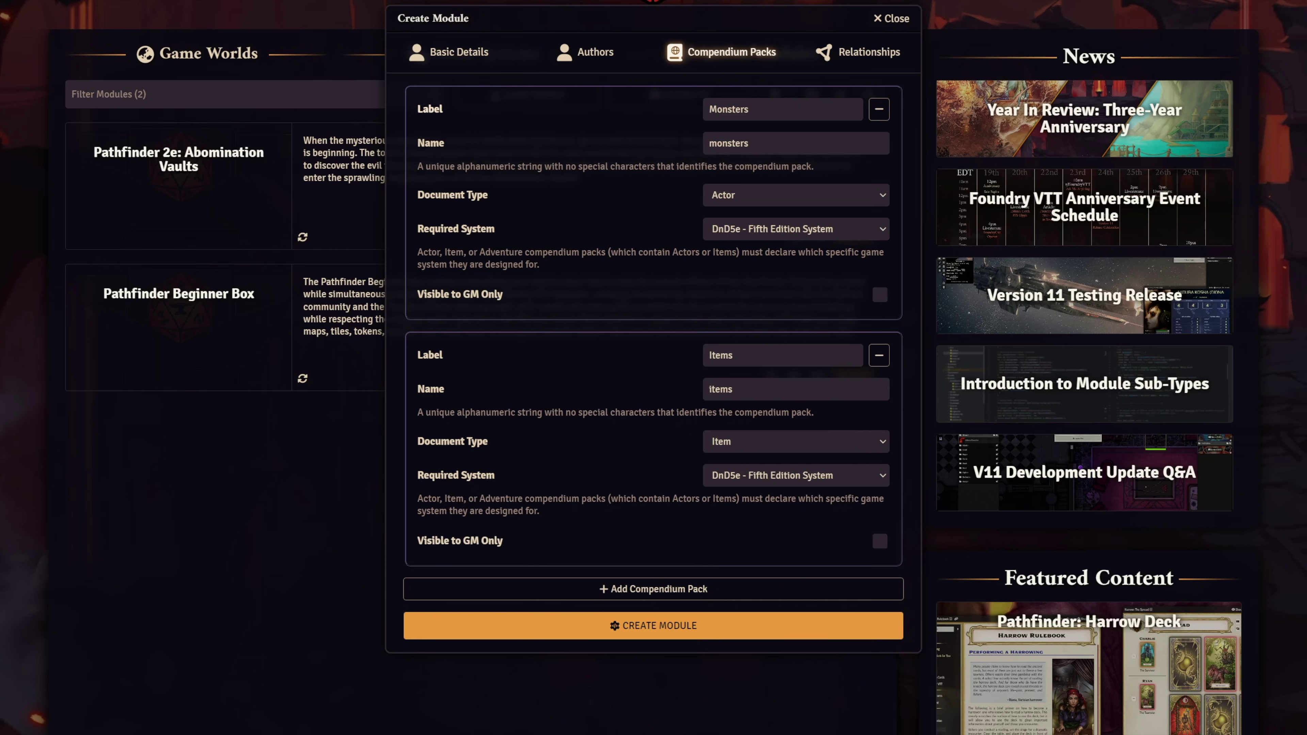
left_click(859, 56)
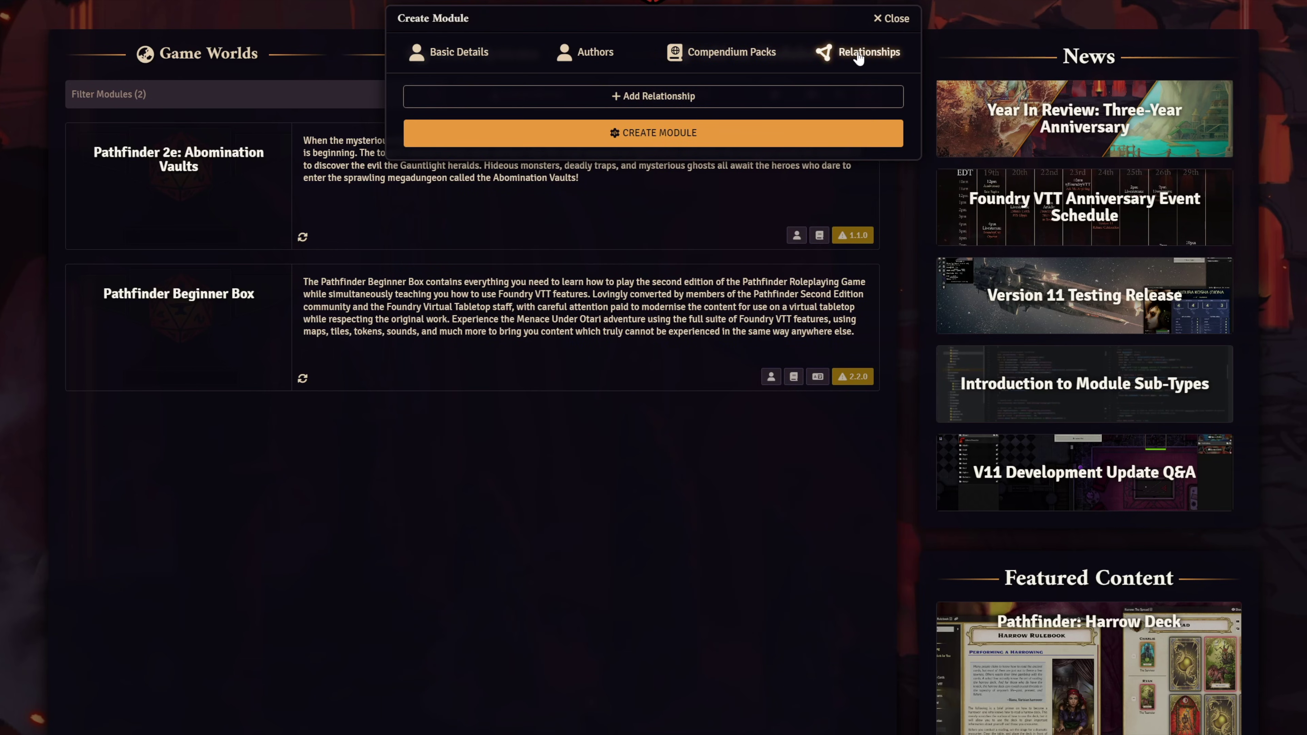
left_click(700, 98)
left_click(744, 109)
left_click(750, 153)
left_click(751, 146)
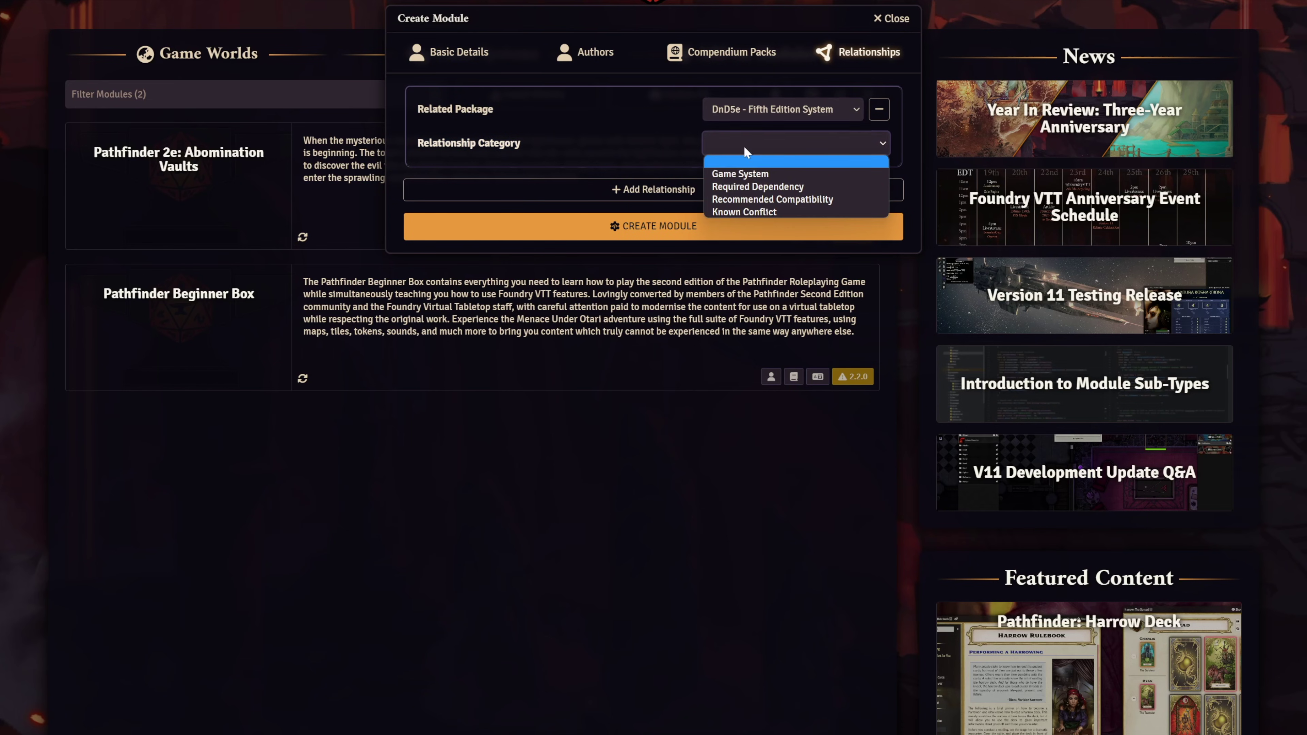
left_click(759, 178)
left_click(879, 109)
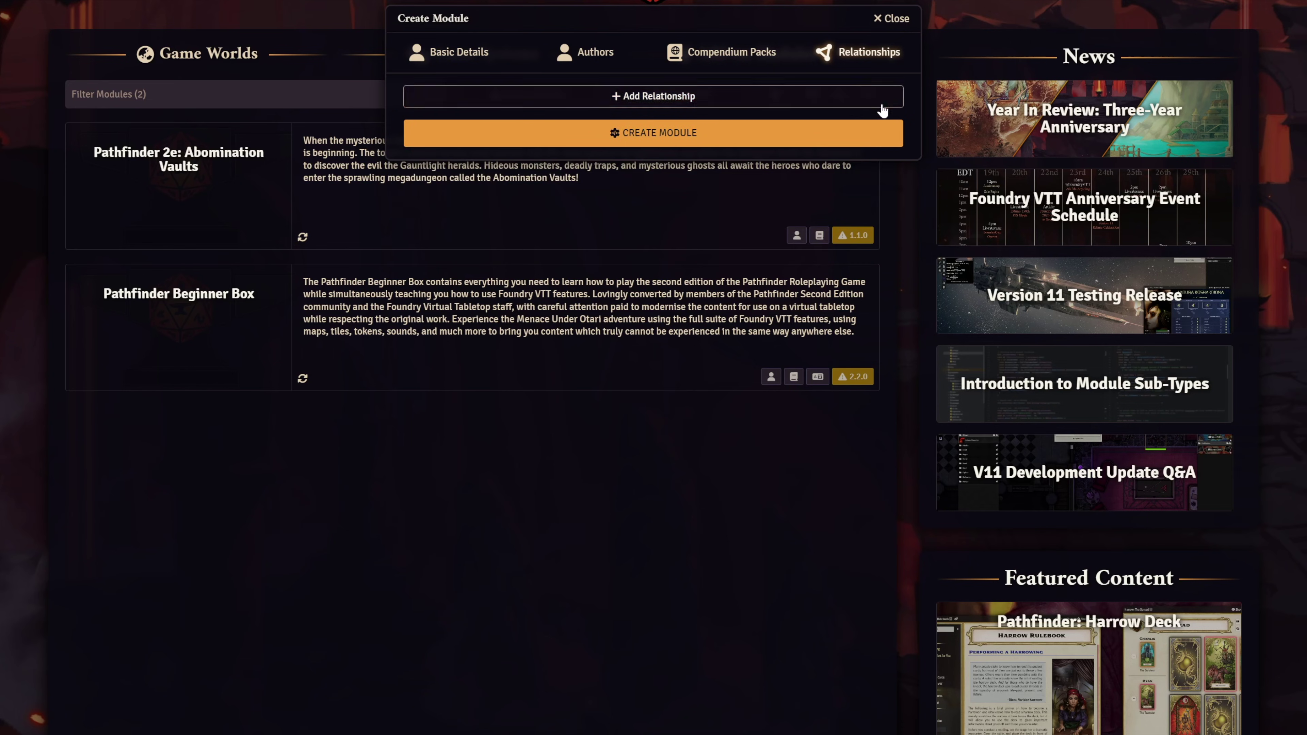
- Create the module with its Monsters and Items compendium packs
left_click(719, 60)
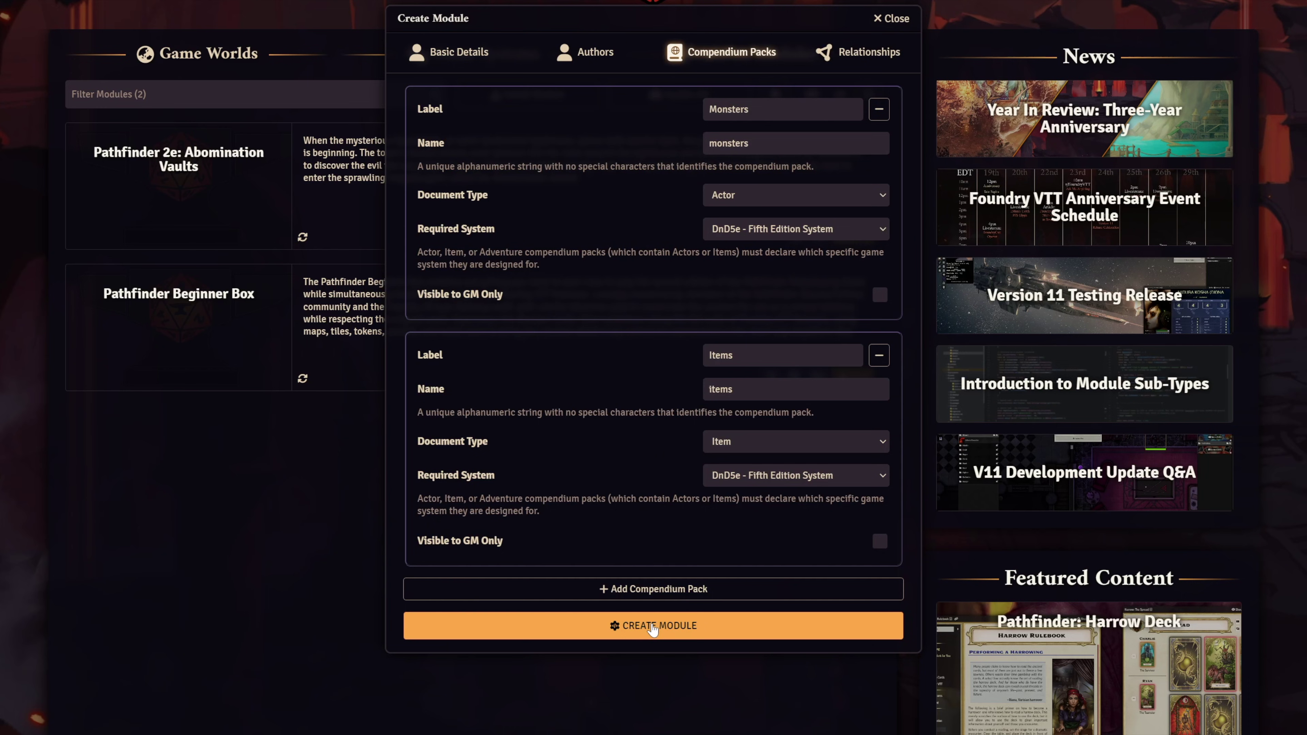
left_click(653, 626)
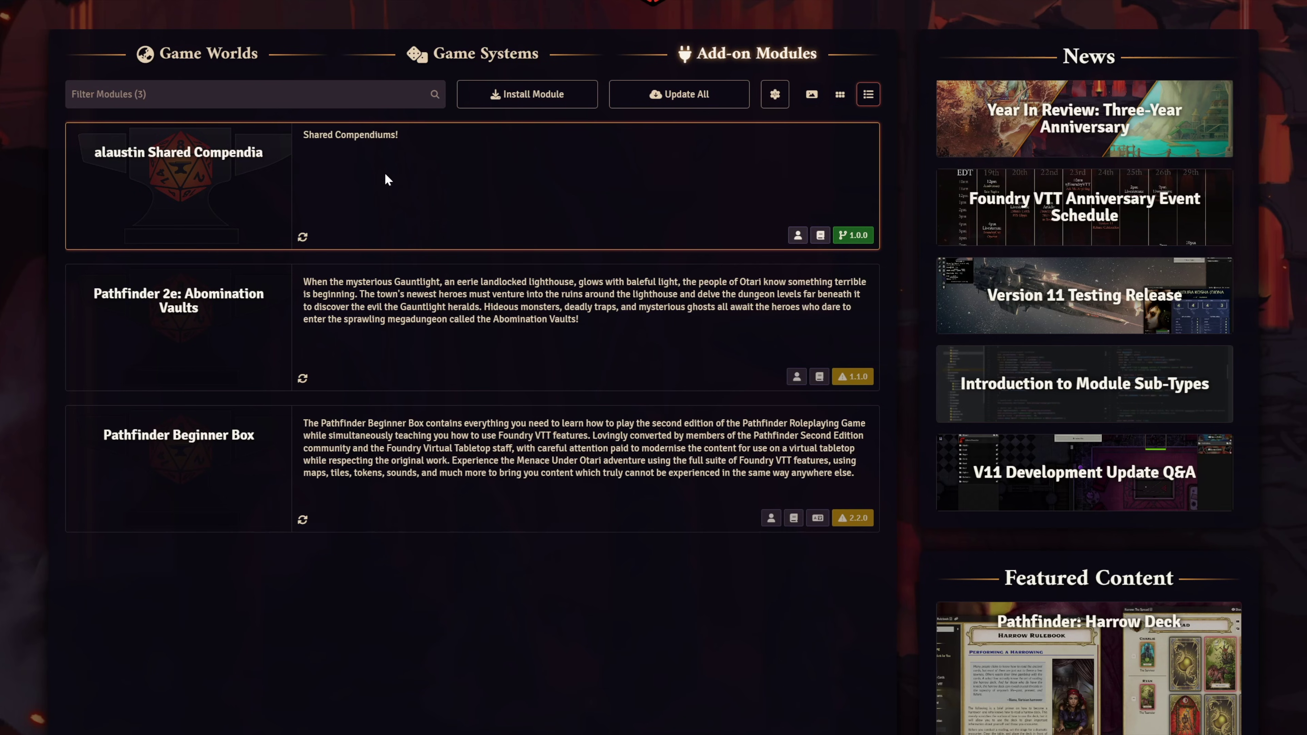
- Launch the dnd5e Test world and join its game session as Gamemaster
left_click(208, 53)
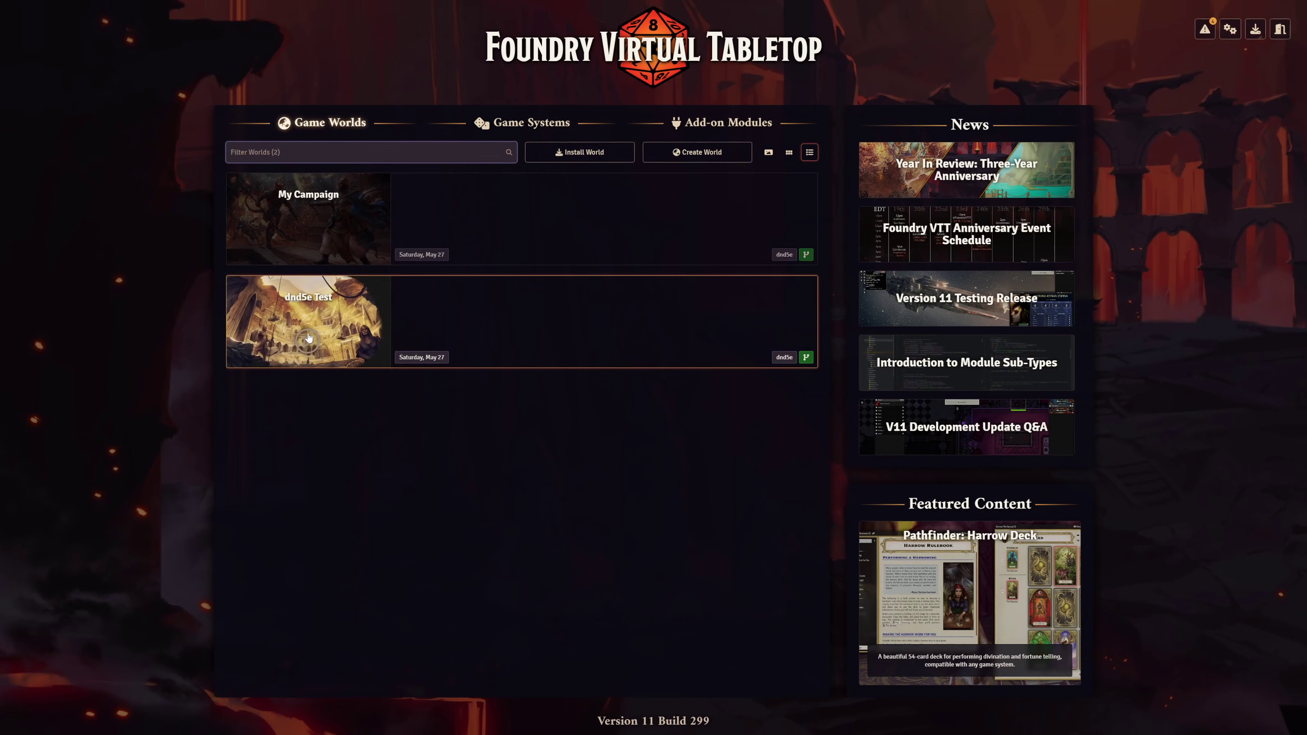
left_click(309, 338)
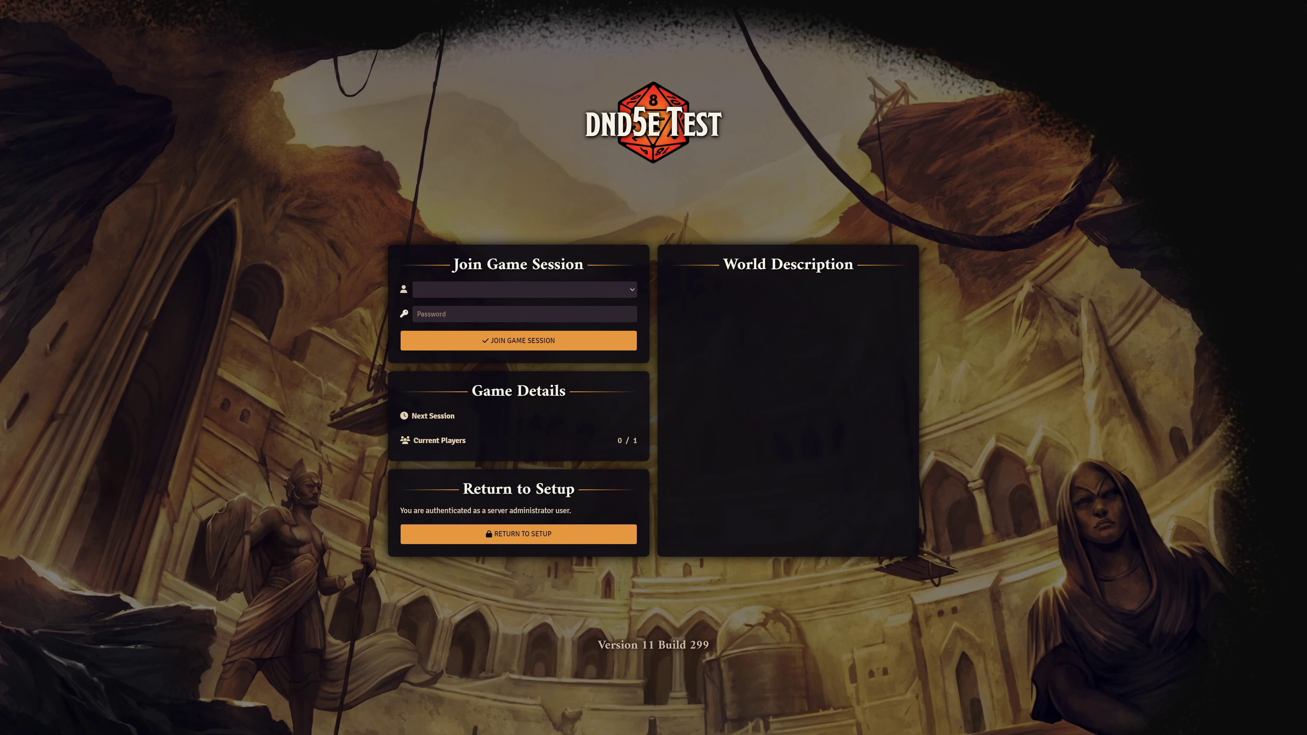
left_click(524, 289)
left_click(524, 306)
left_click(475, 344)
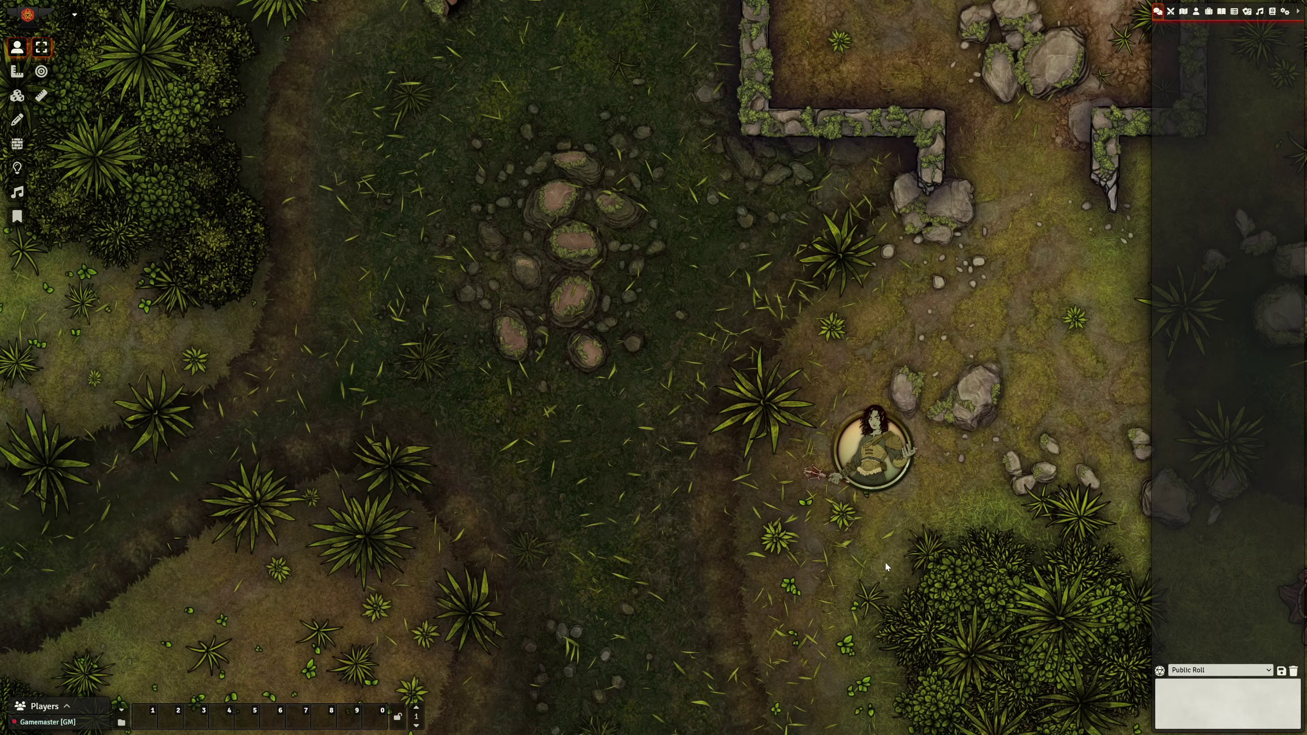
- Activate the Shared Compendia module in this world, save the module settings and reload the session
left_click(1285, 11)
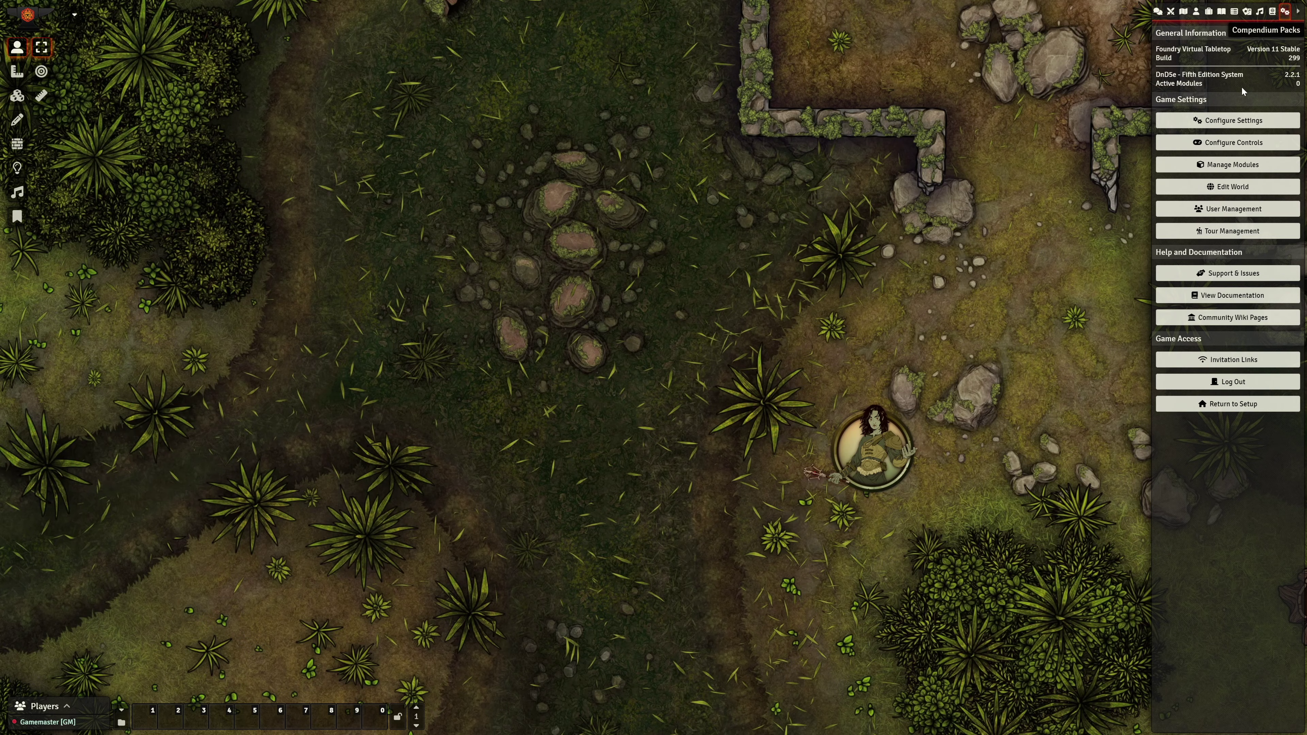
left_click(1218, 164)
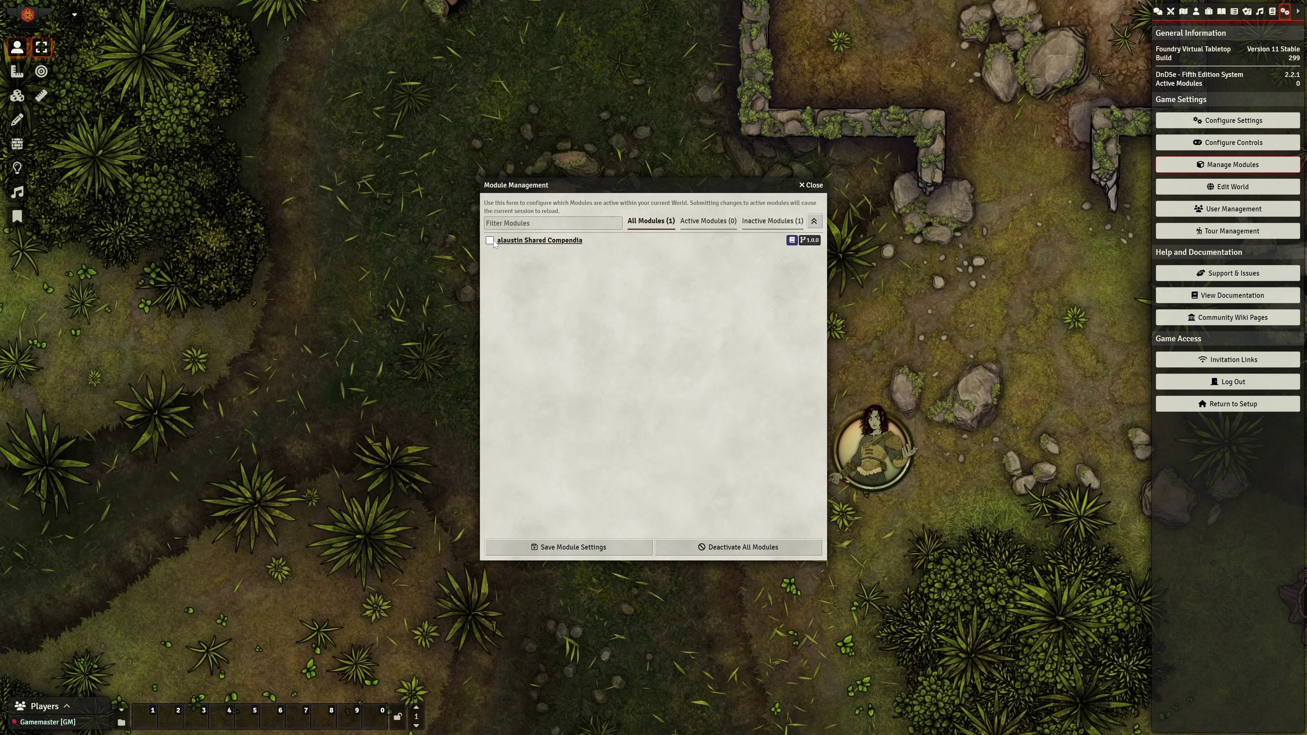
left_click(572, 547)
left_click(599, 389)
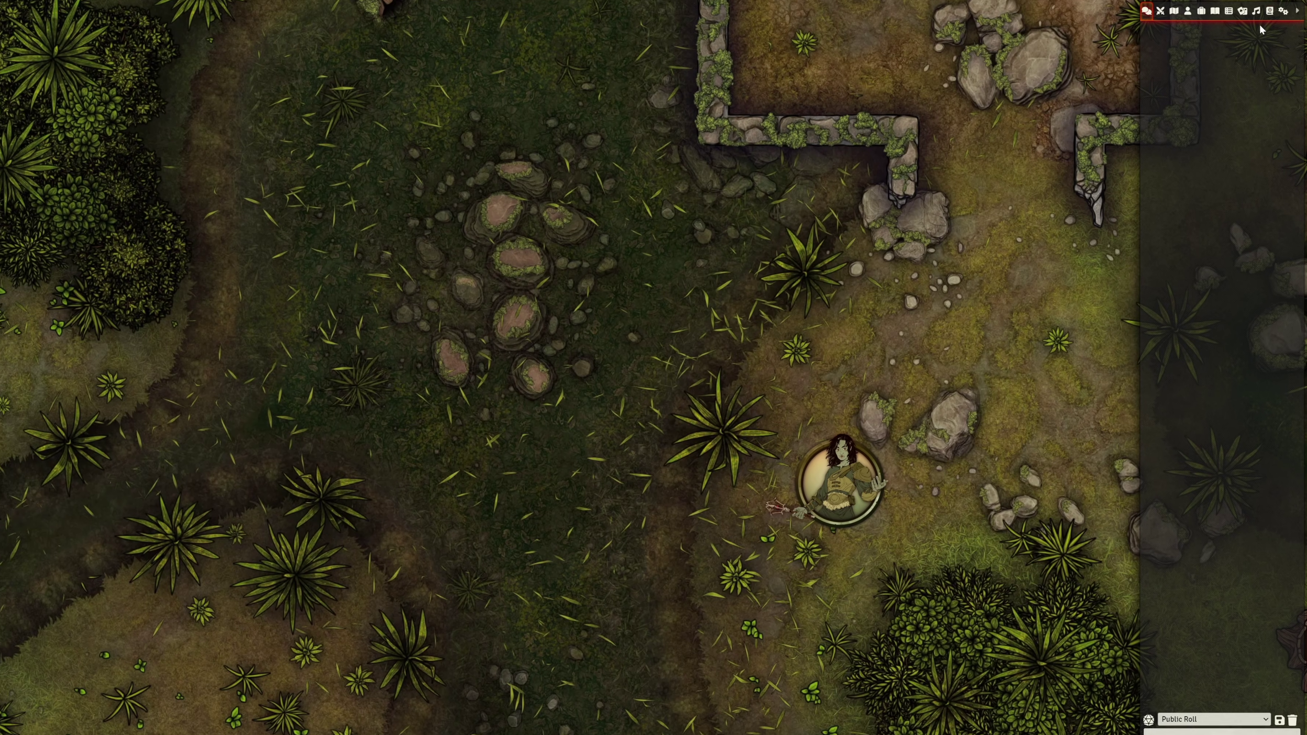
- Unlock the shared module's Monsters and Items compendium packs for editing
left_click(1273, 11)
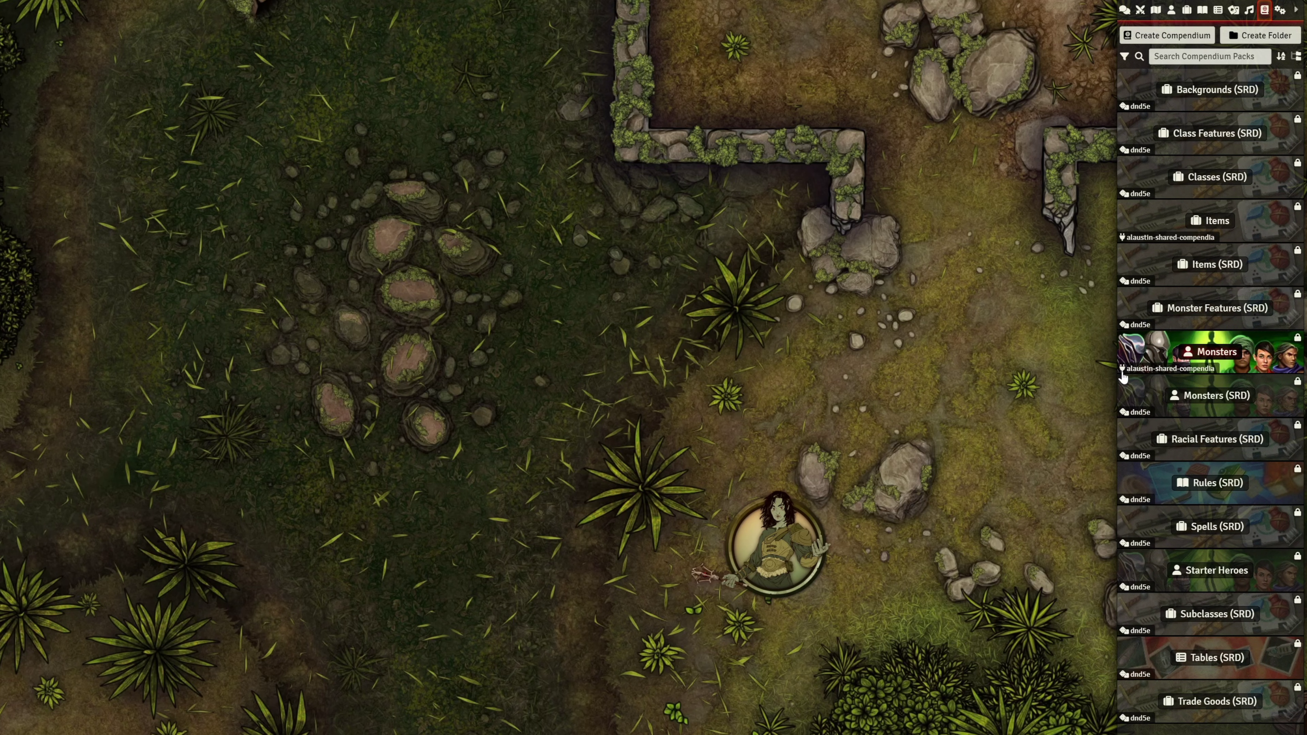
right_click(1168, 357)
left_click(1153, 401)
left_click(962, 436)
right_click(1157, 219)
left_click(1153, 264)
left_click(952, 296)
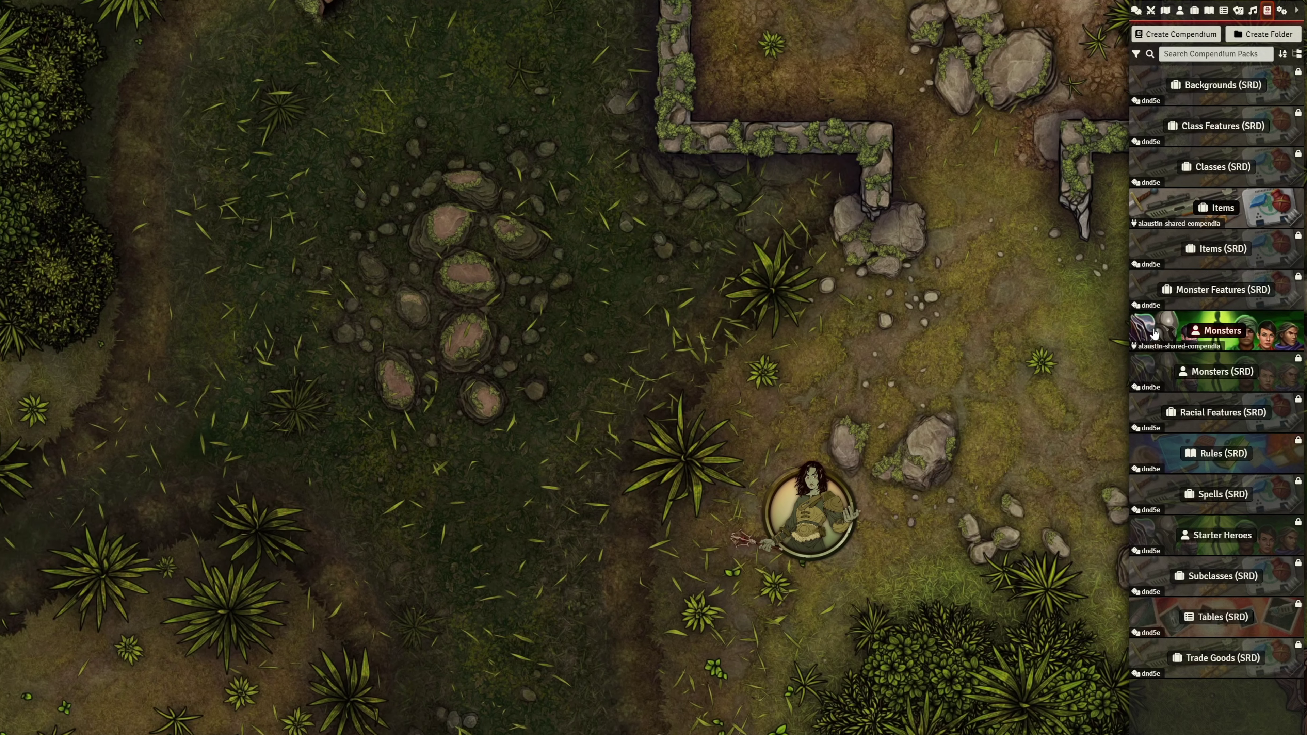
- Copy the Menacing Monster actor from the world into the shared Monsters compendium pack and close the pack
left_click(1154, 334)
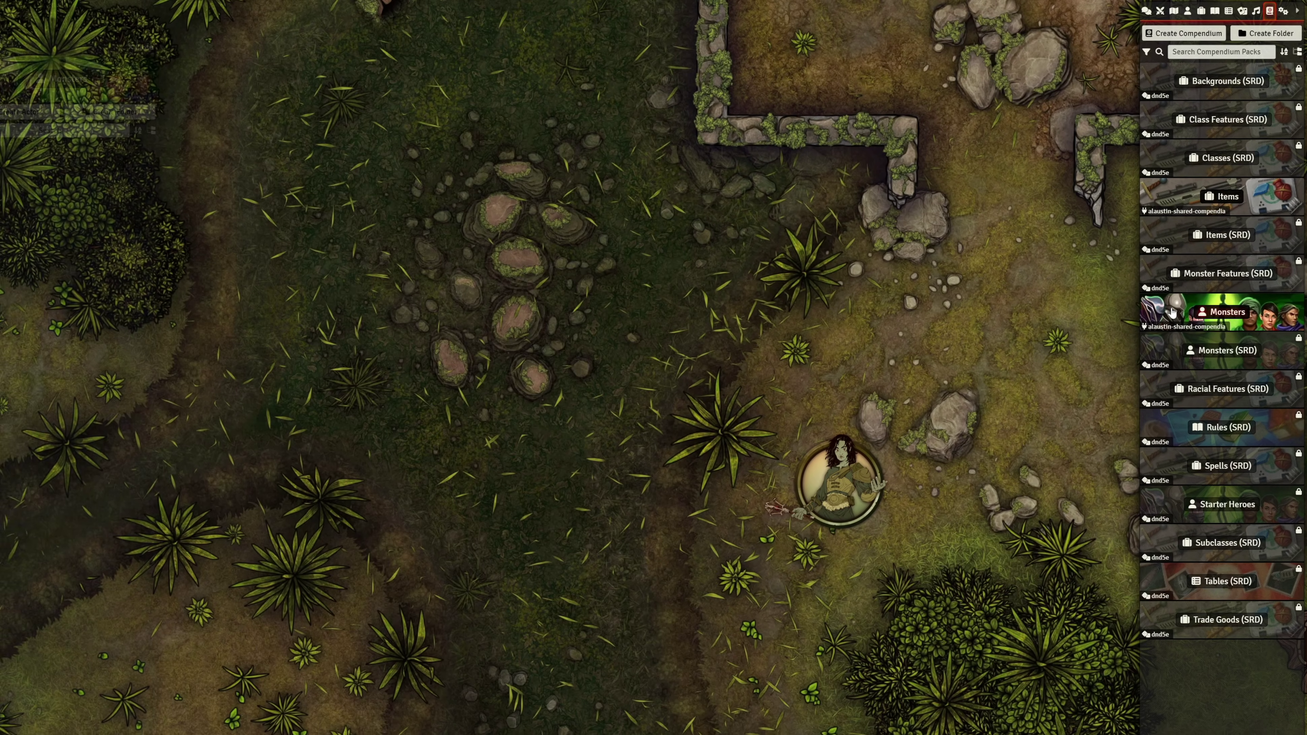
left_click_drag(178, 34, 1059, 23)
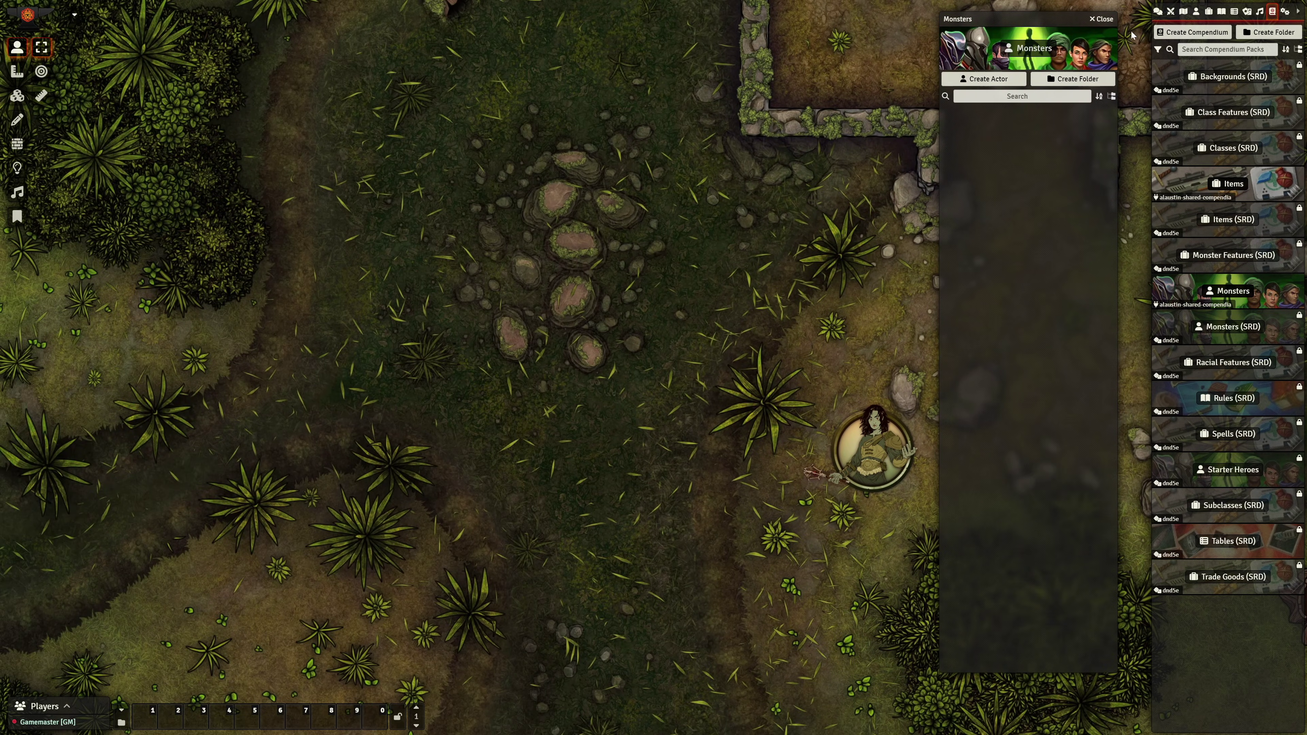
left_click(1196, 12)
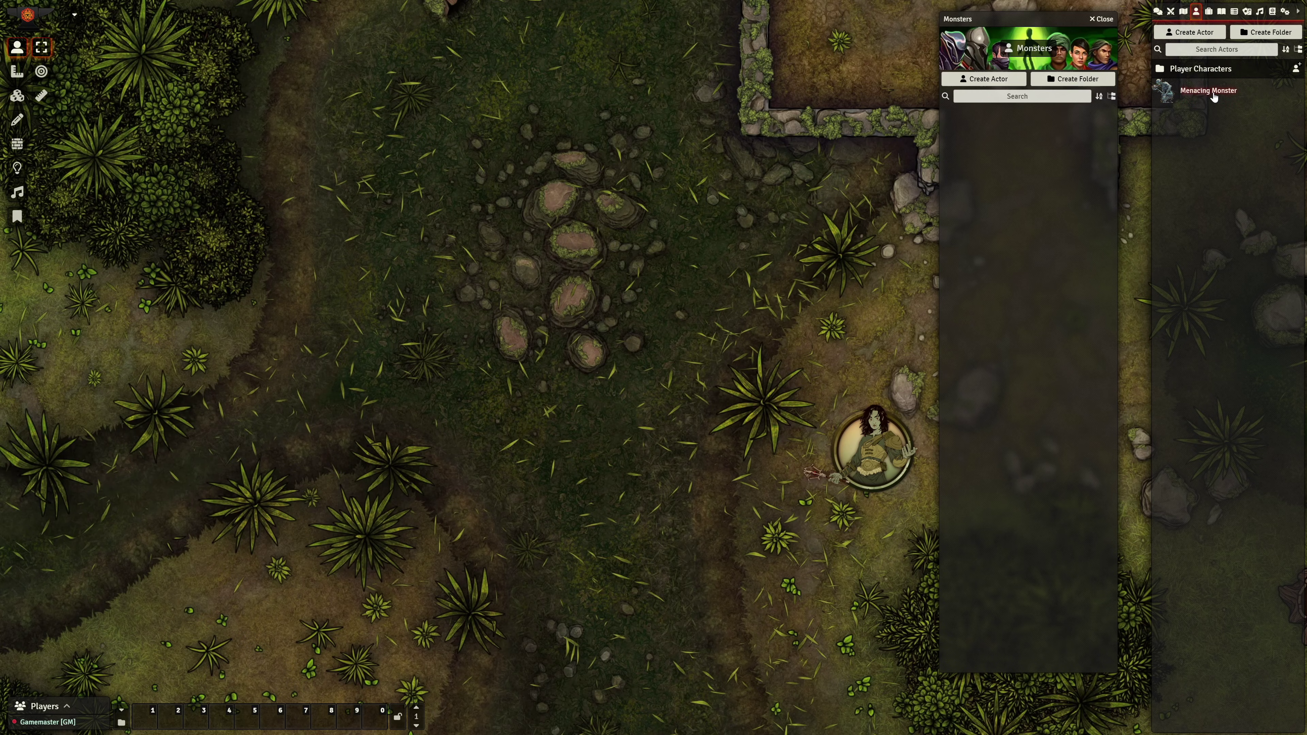
left_click_drag(1213, 96, 1028, 177)
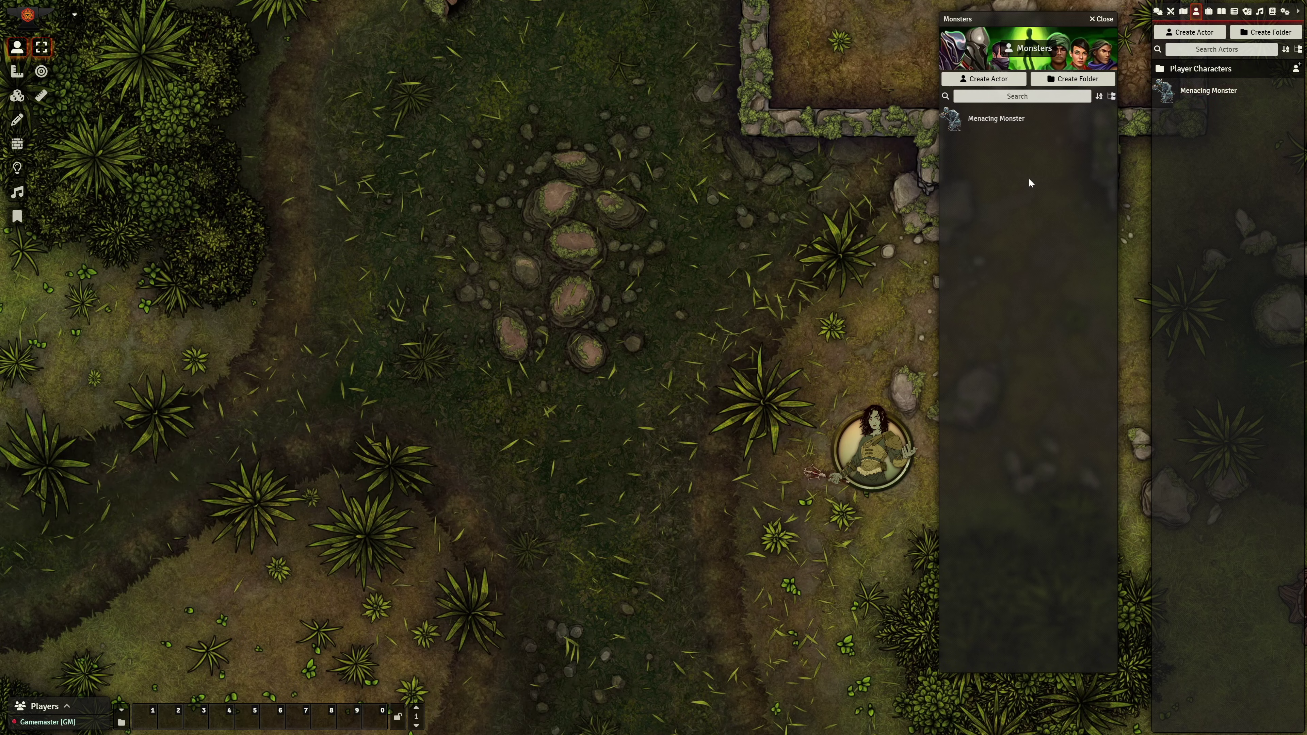
left_click(1106, 19)
- Copy the world's Speech of the Woods, Spirit Totem and Destructive Dagger items into the shared Items compendium pack
left_click(1273, 12)
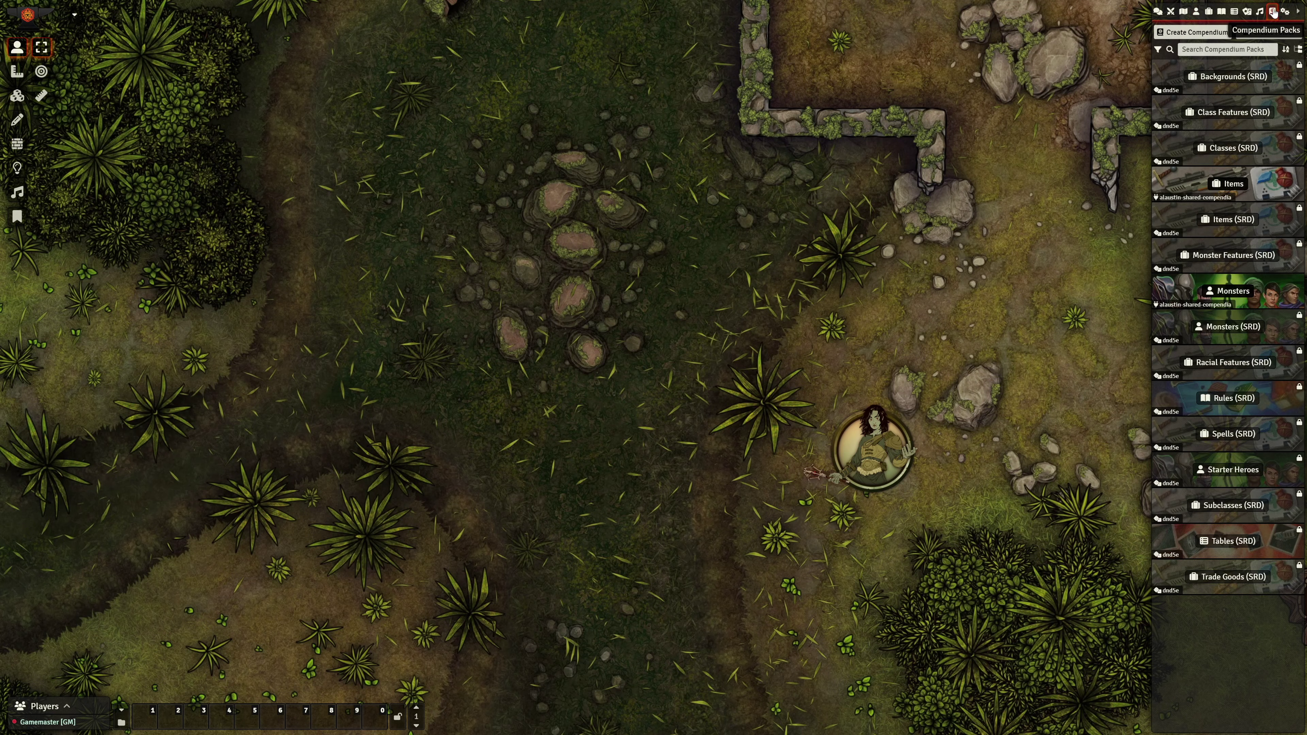
left_click(1230, 183)
left_click_drag(131, 45, 998, 24)
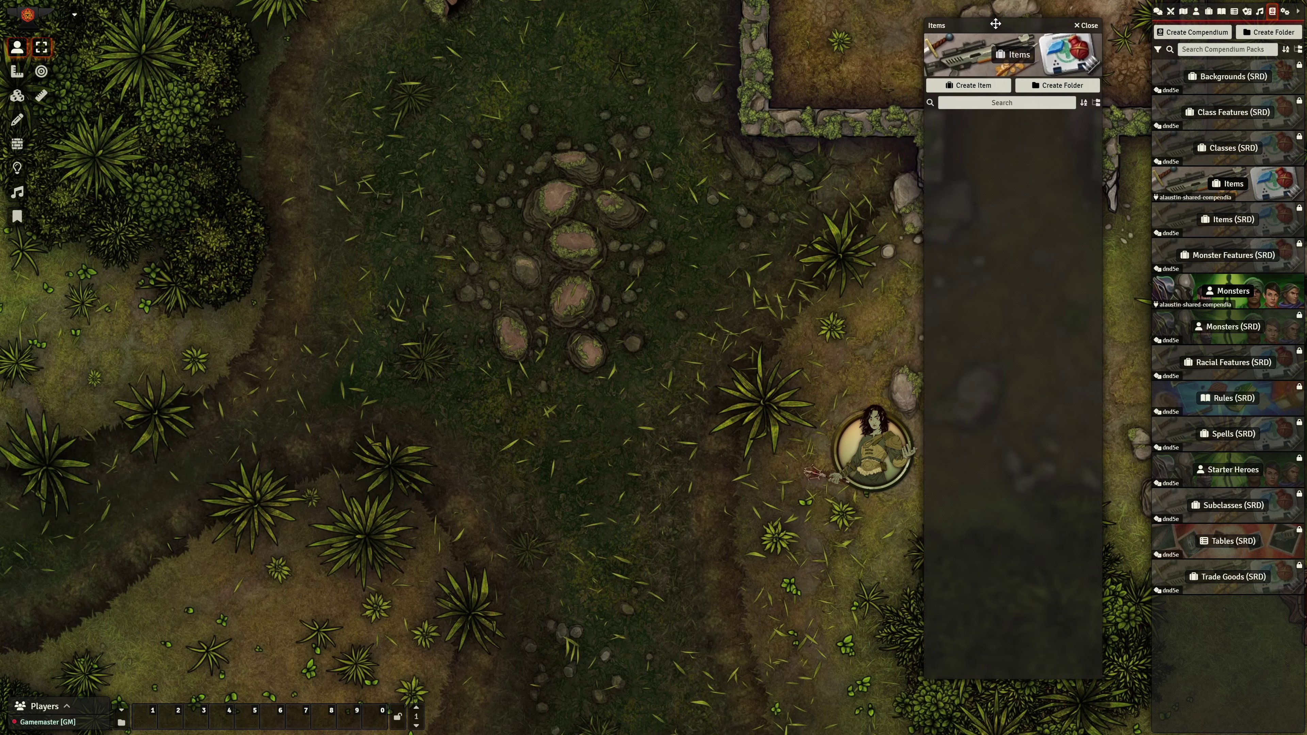
left_click(1209, 12)
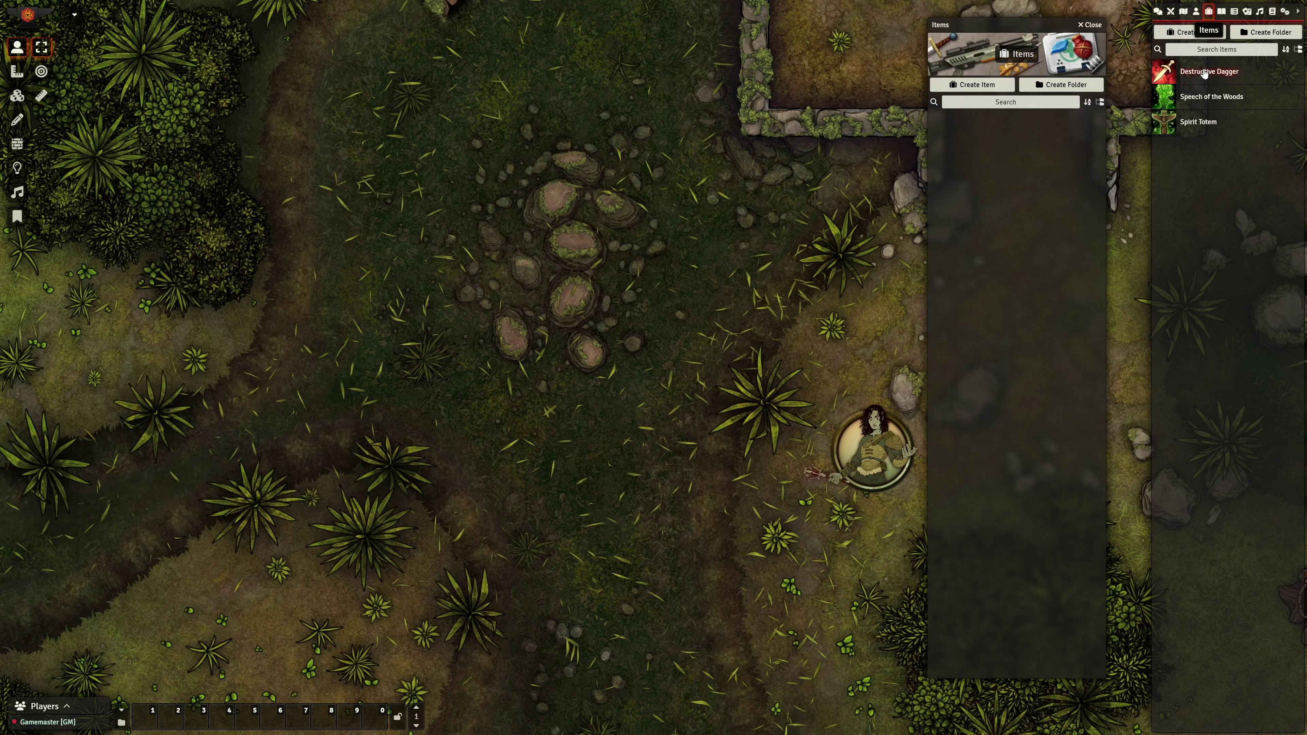
left_click_drag(1208, 94, 1081, 143)
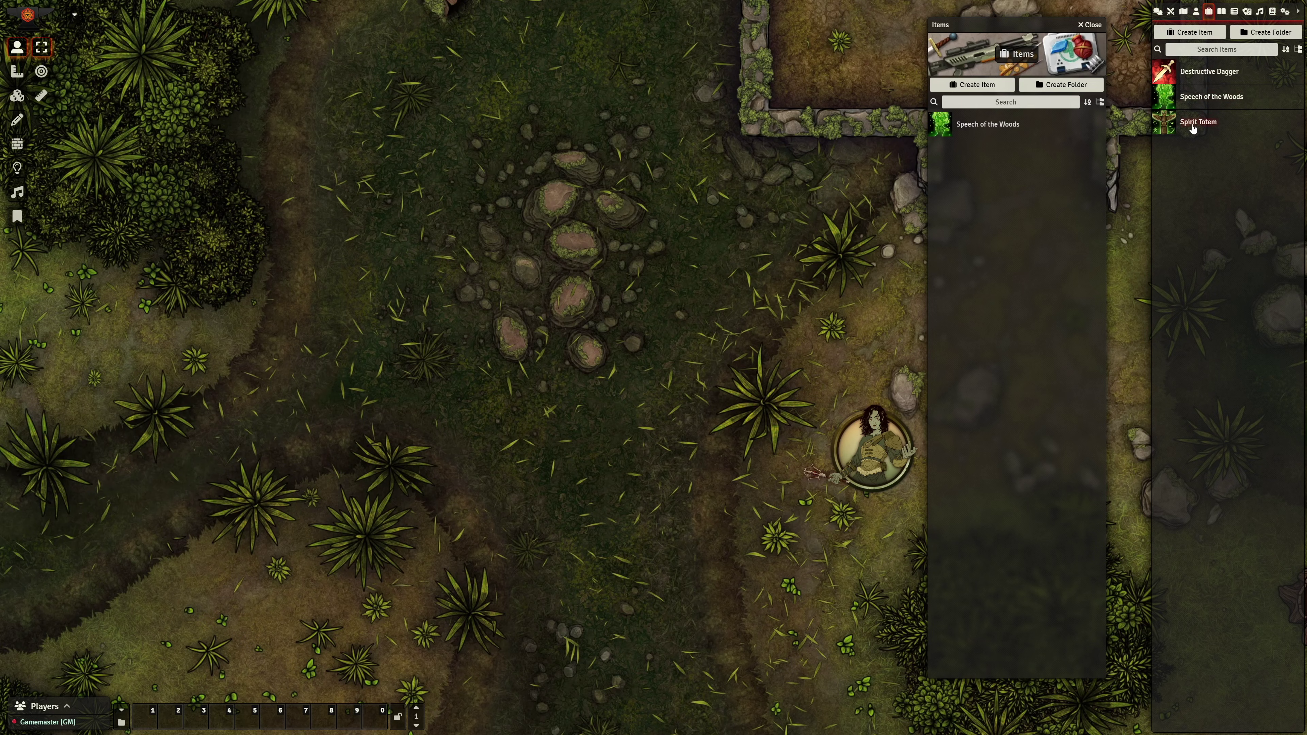
left_click_drag(1193, 128, 1043, 174)
left_click_drag(1207, 75, 1033, 212)
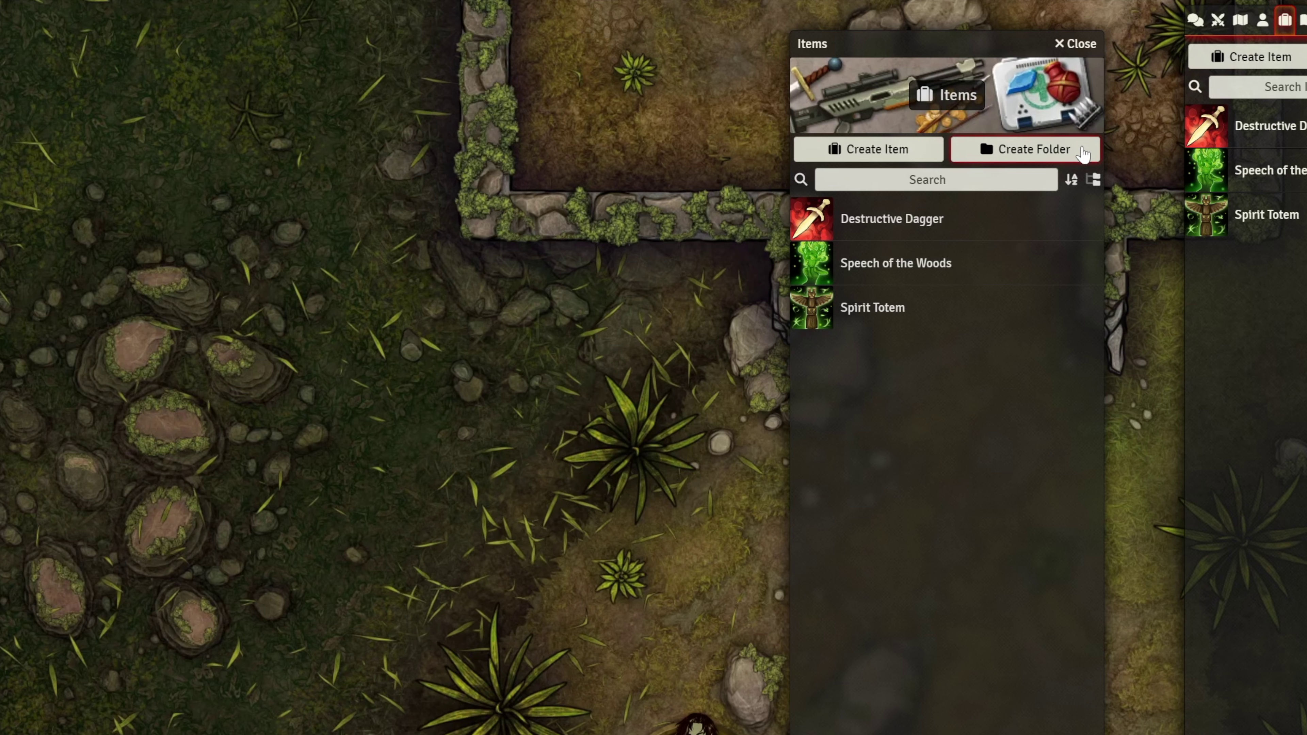
- Create two folders named Weapons and Subclass Features inside the shared Items compendium pack
left_click(1083, 152)
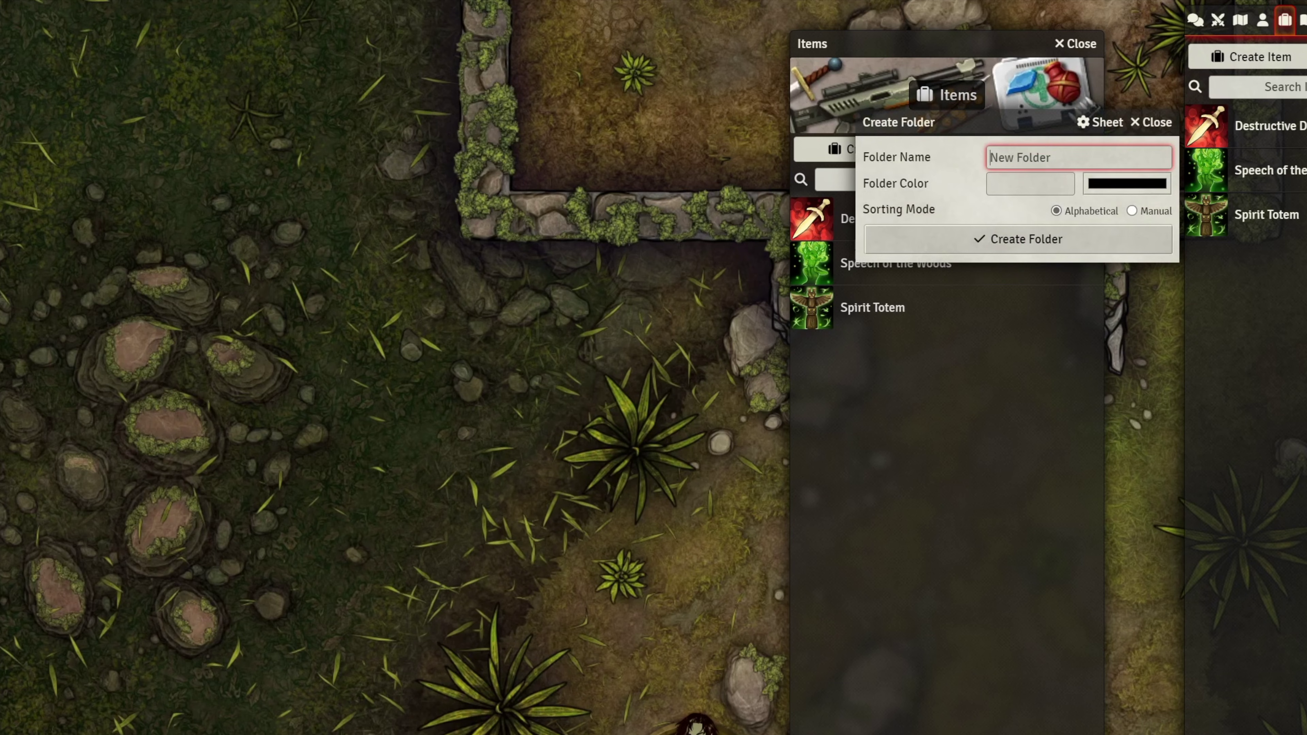
type("Weapons")
left_click(1063, 242)
left_click(1060, 155)
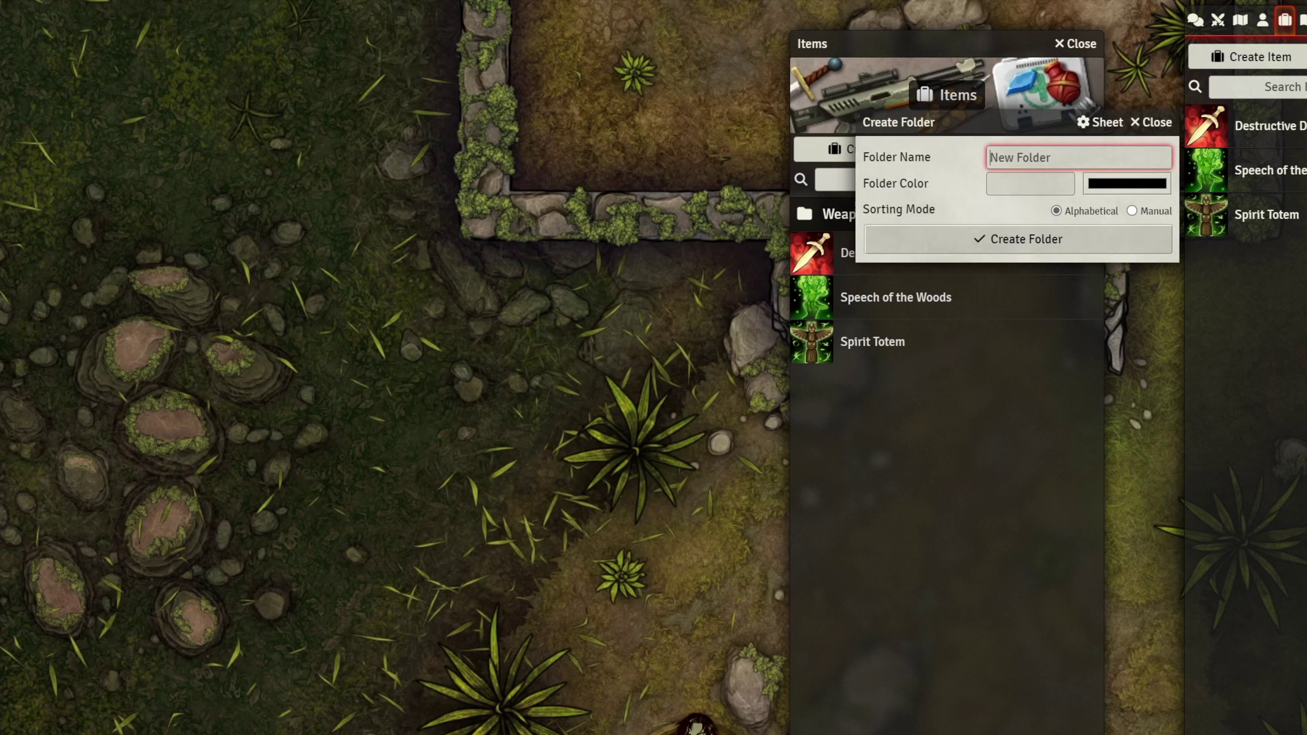
type("Subclass Features")
key("Return")
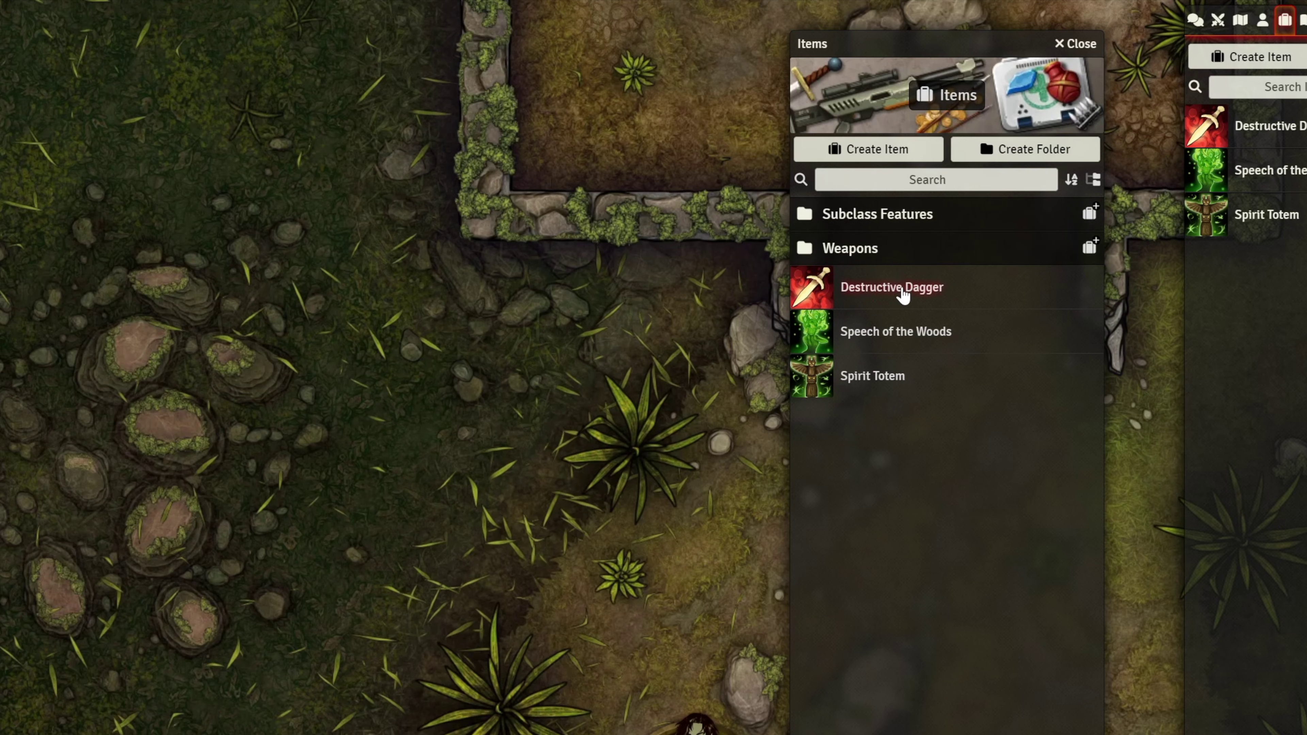
- Sort the three loose items into the Weapons and Subclass Features folders and close the Items pack
left_click_drag(903, 290, 890, 220)
left_click(890, 248)
left_click(886, 222)
left_click(885, 214)
left_click(888, 246)
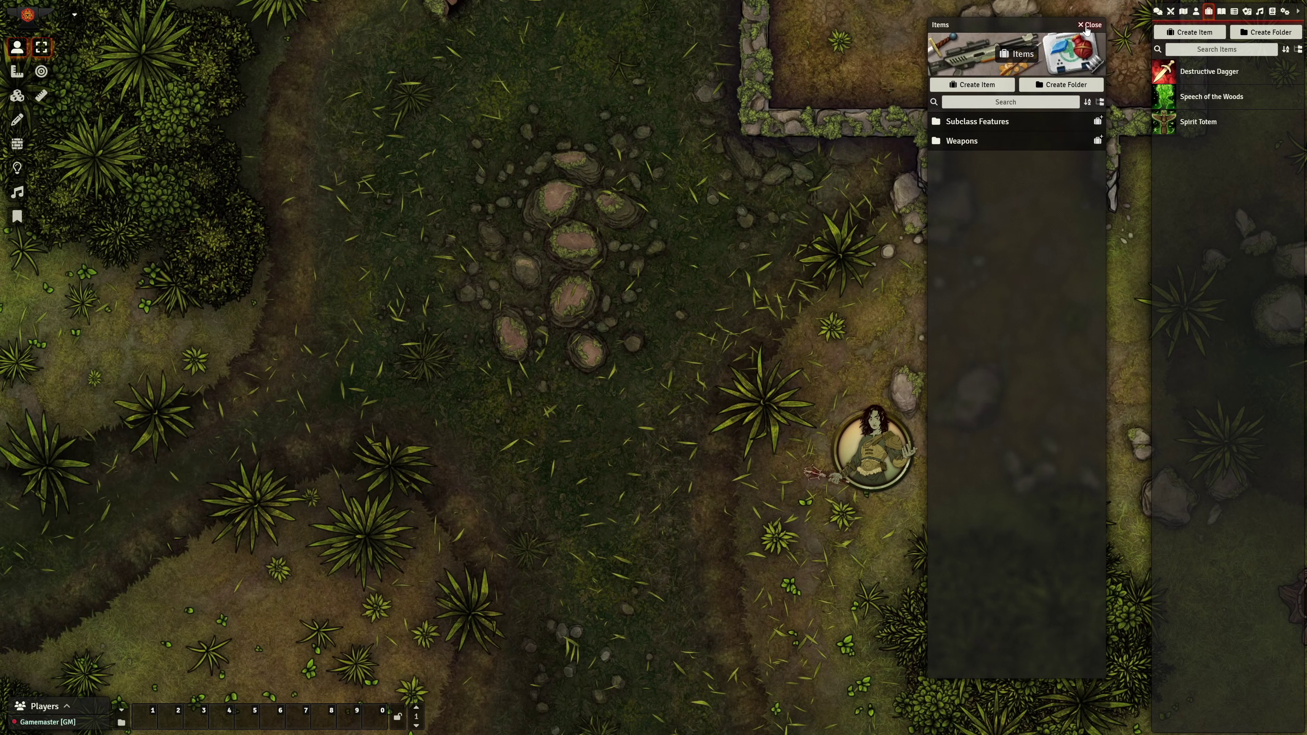
left_click(1087, 28)
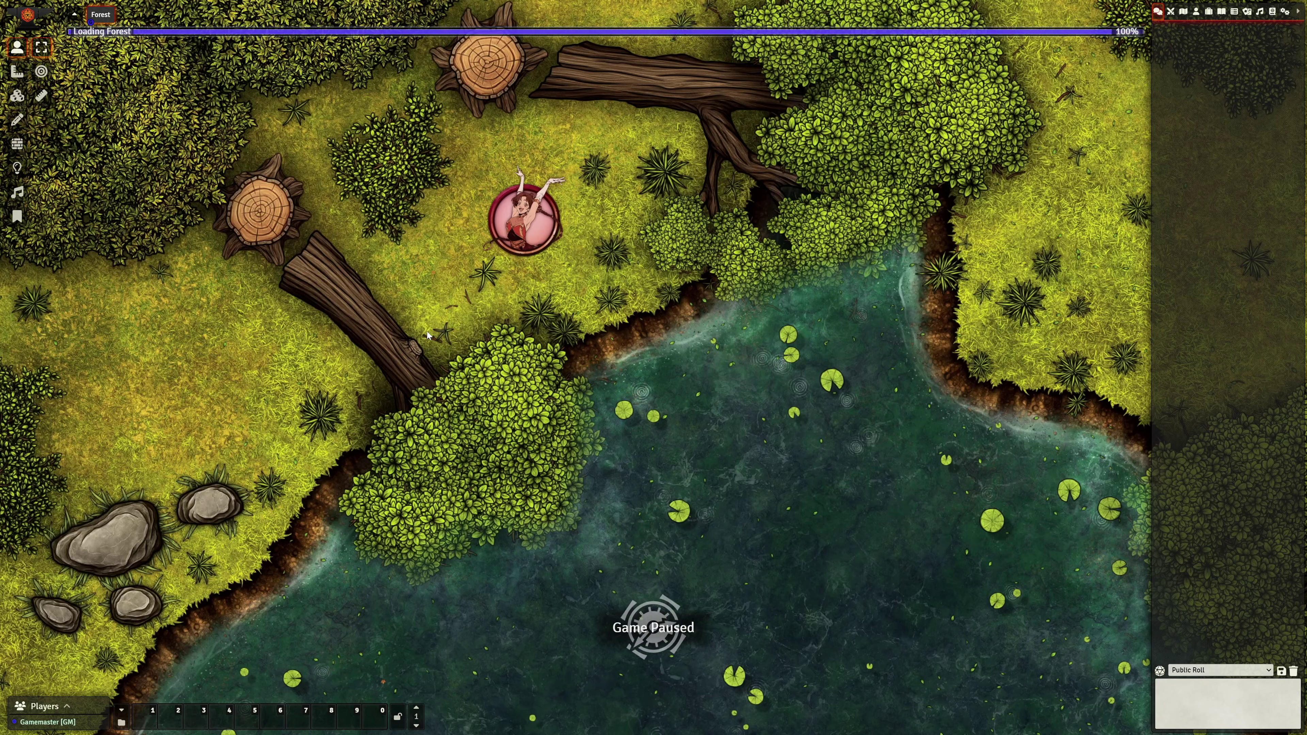
- Unpause the game in the world with the Forest scene, activate the shared compendia module there, save and reload
key("space")
left_click(1284, 12)
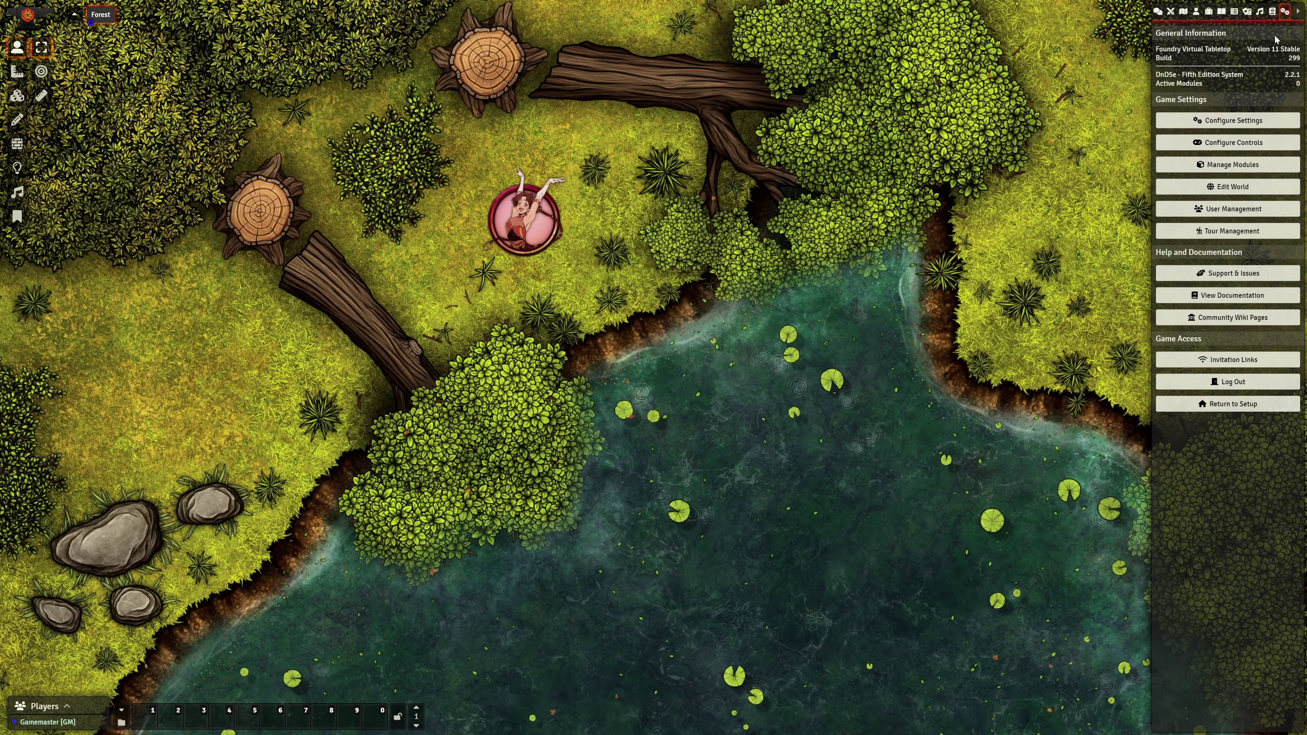
left_click(1223, 164)
left_click(490, 240)
left_click(569, 547)
key("Return")
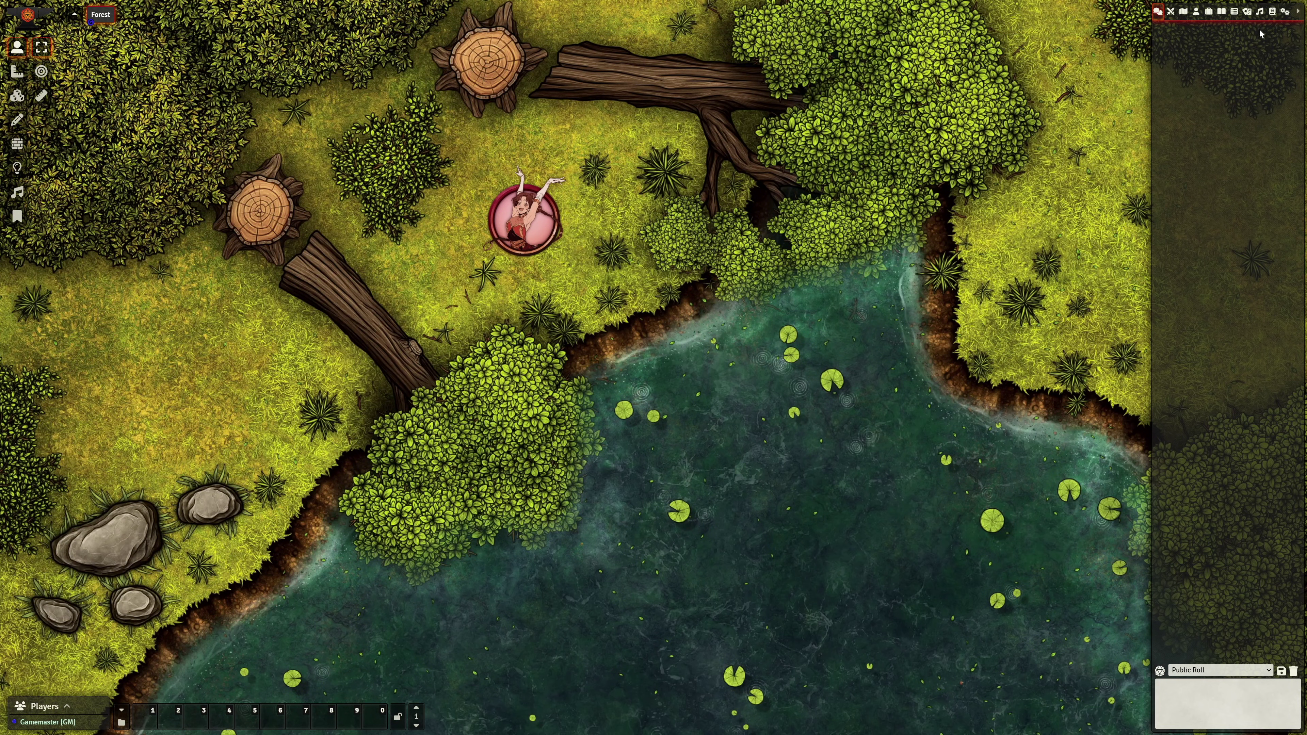
- Open the shared module's Items and Monsters compendium packs in this world and place their windows side by side
left_click(1272, 11)
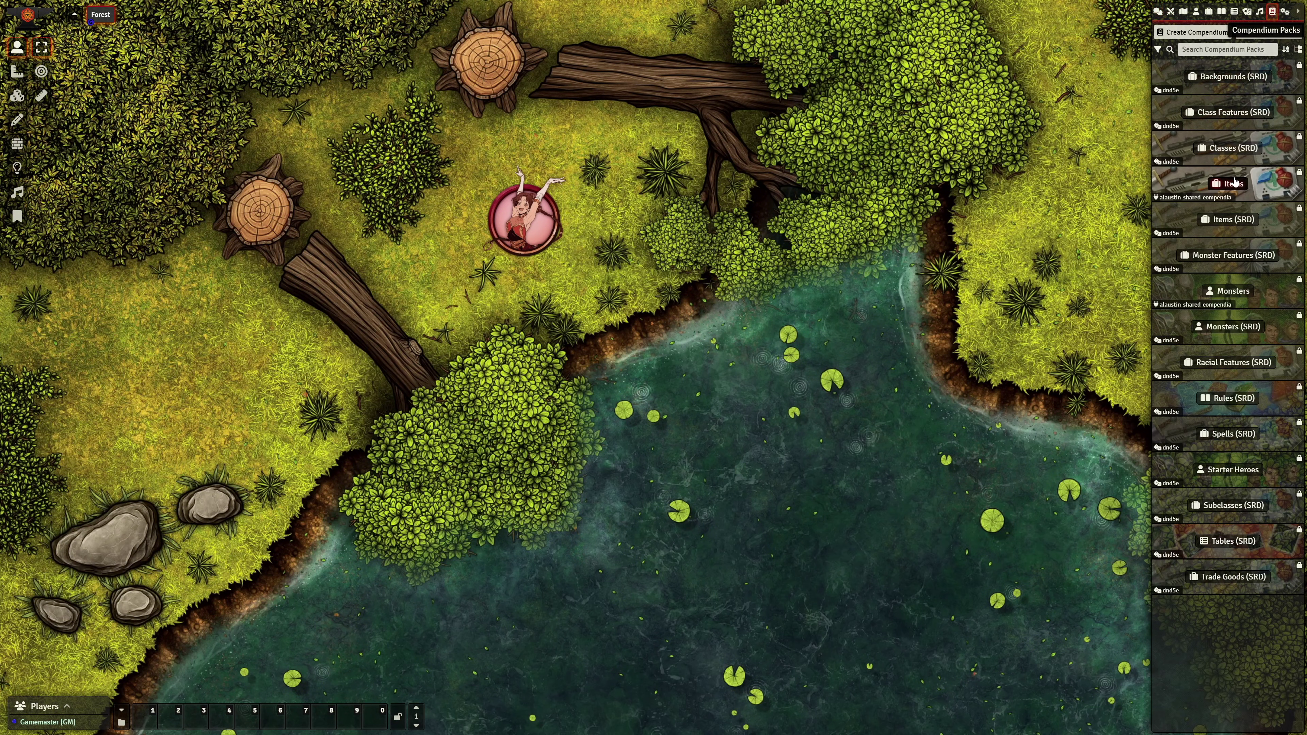
left_click(1235, 181)
left_click(1233, 291)
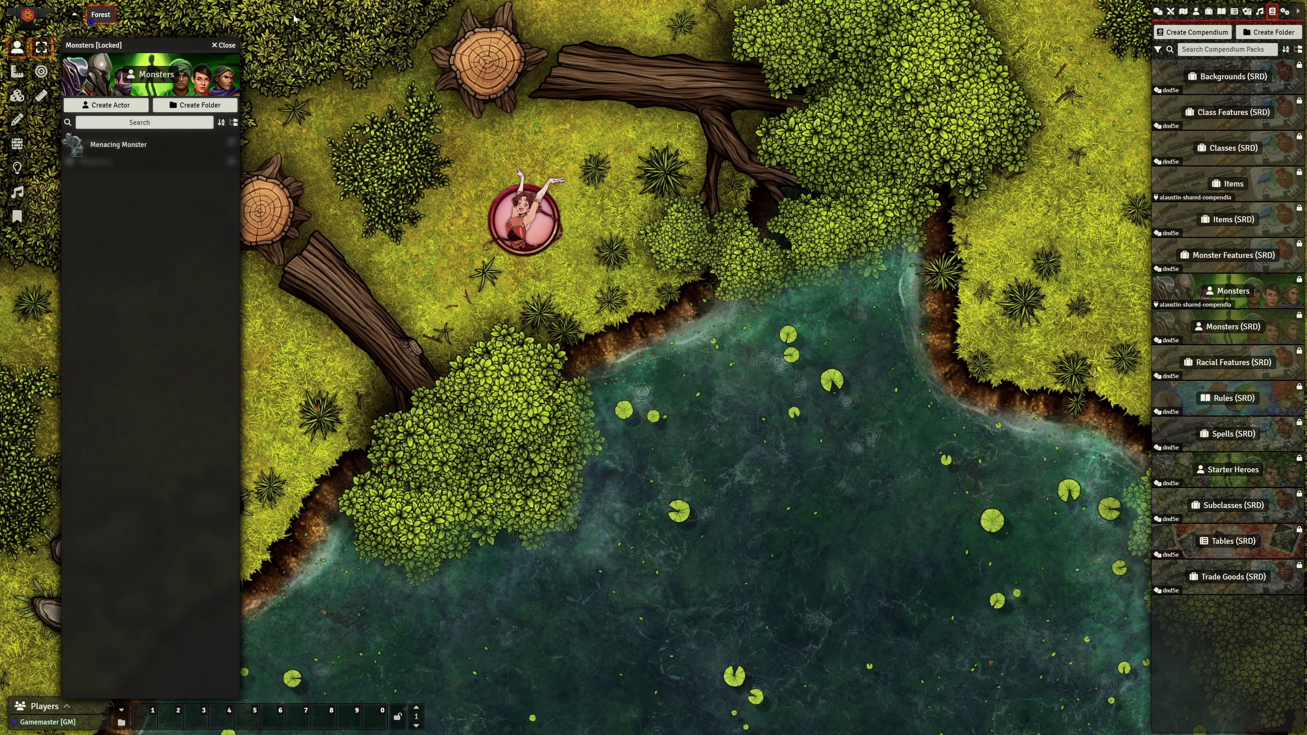
left_click_drag(128, 45, 323, 40)
- Import Menacing Monster from the shared Monsters pack into this world and move its sheet clear of the pack windows
right_click(318, 148)
left_click(290, 162)
left_click_drag(633, 206, 925, 126)
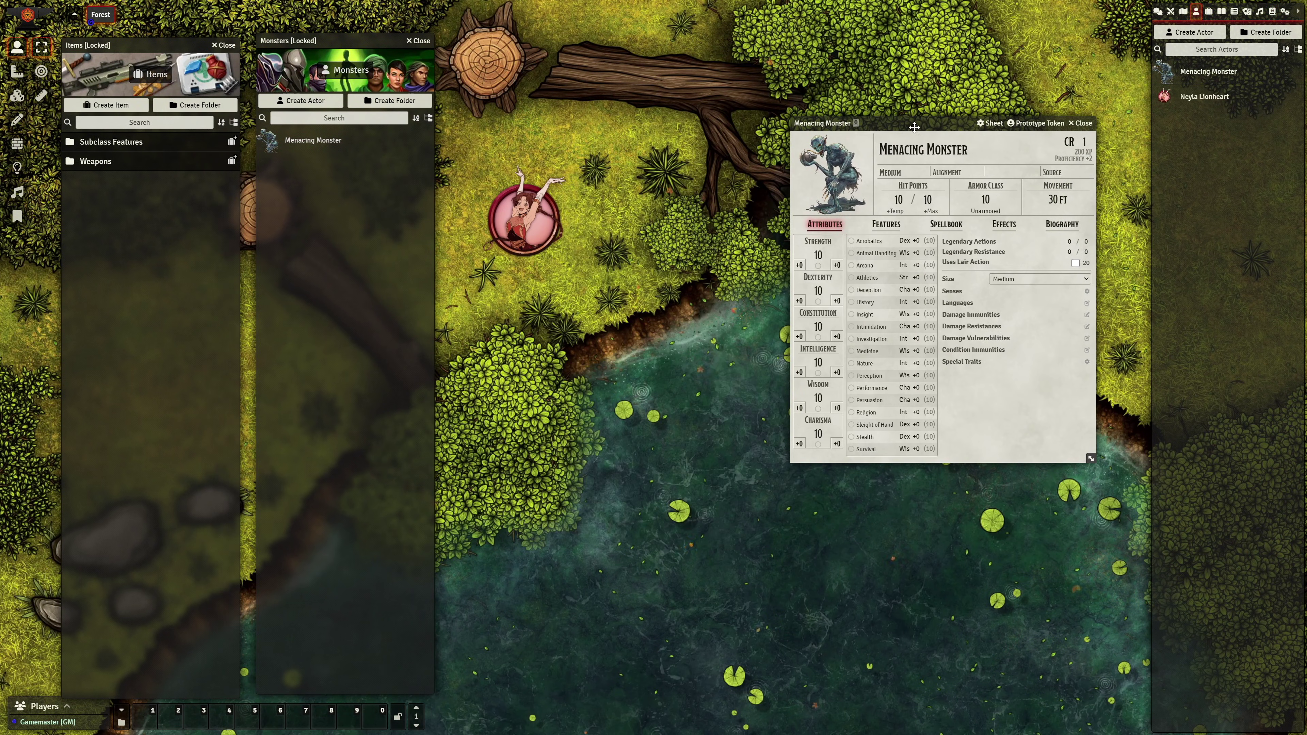